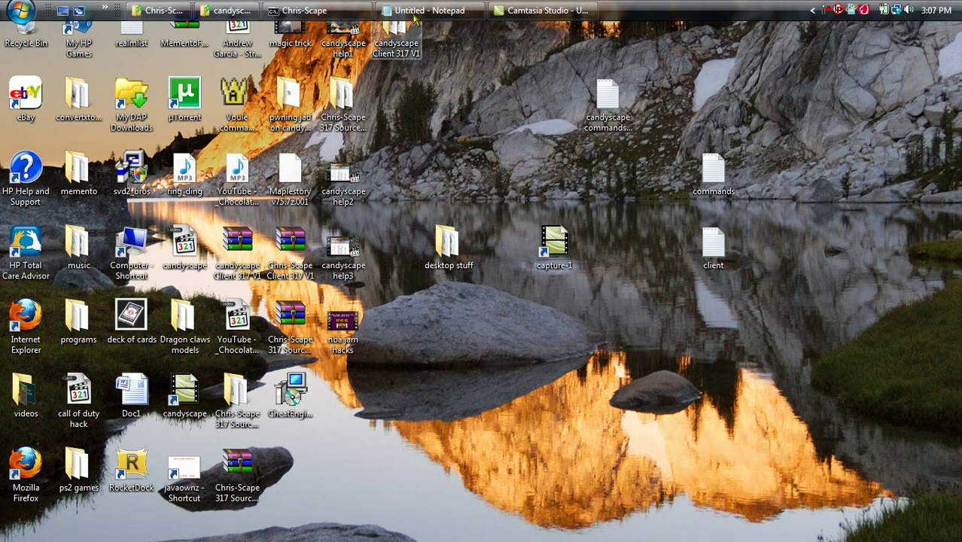
- Bring up the untitled Notepad note and clear its existing text
{"action": "left_click", "coordinate": [461, 11]}
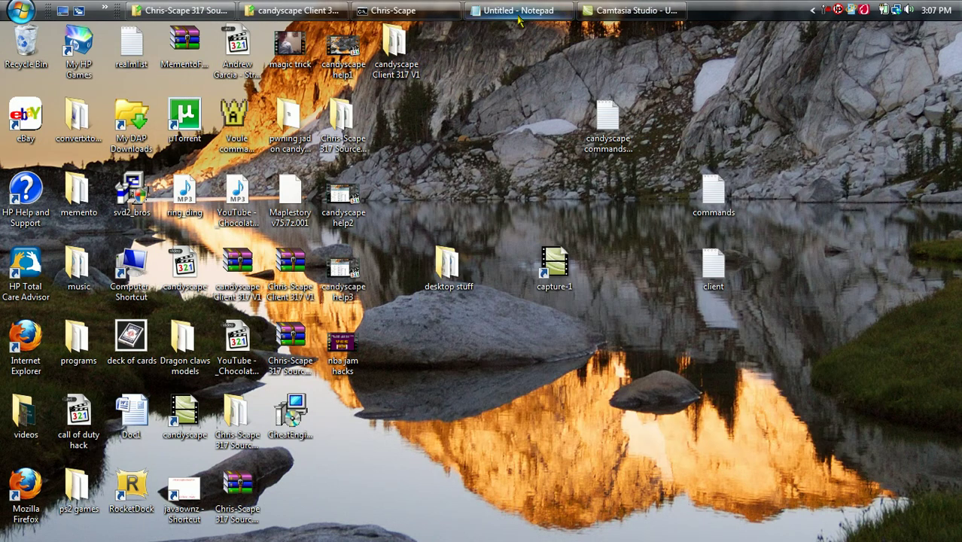
{"action": "left_click", "coordinate": [518, 10]}
{"action": "left_click_drag", "start_coordinate": [642, 216], "coordinate": [245, 72]}
{"action": "key", "text": "BackSpace"}
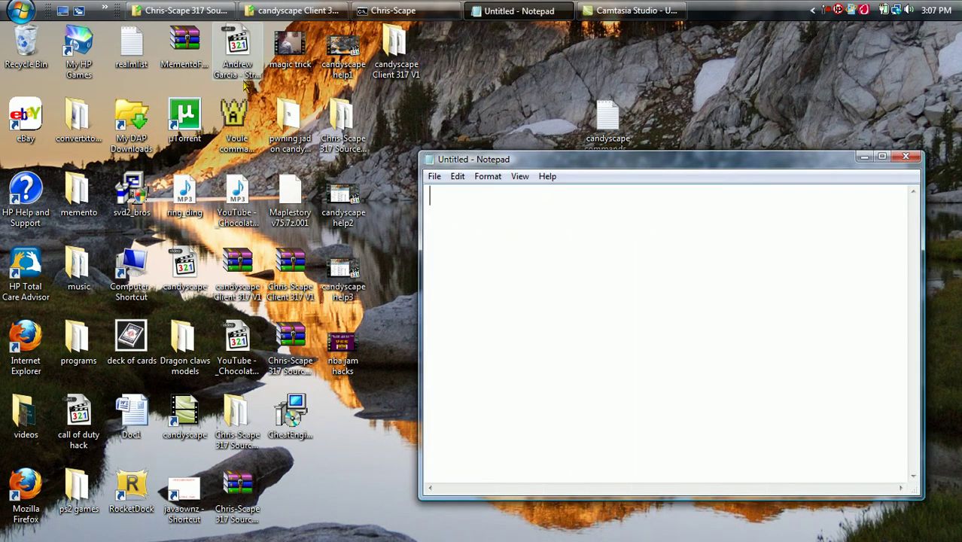
- Write "now right click on it and click properties then auto-hide" in the empty note
{"action": "type", "text": "now right "}
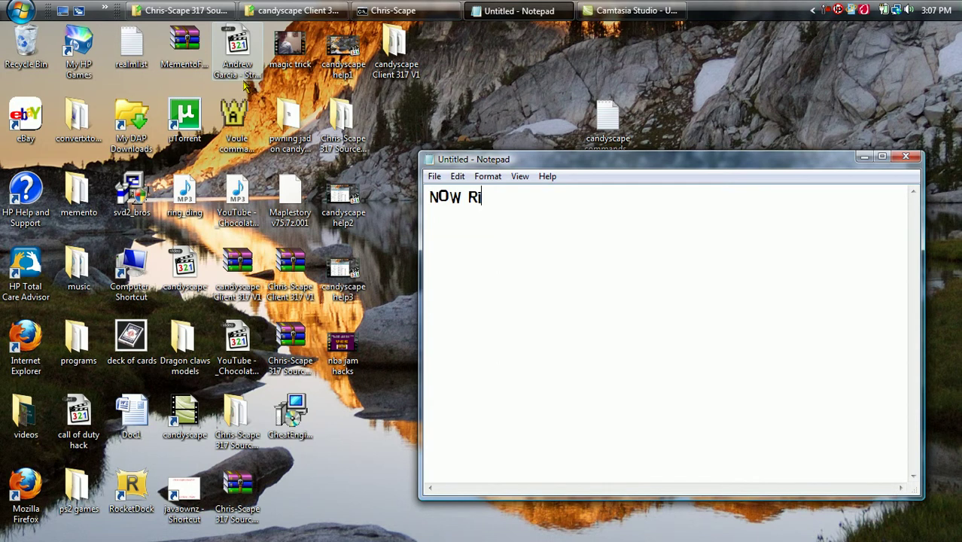
{"action": "type", "text": "click "}
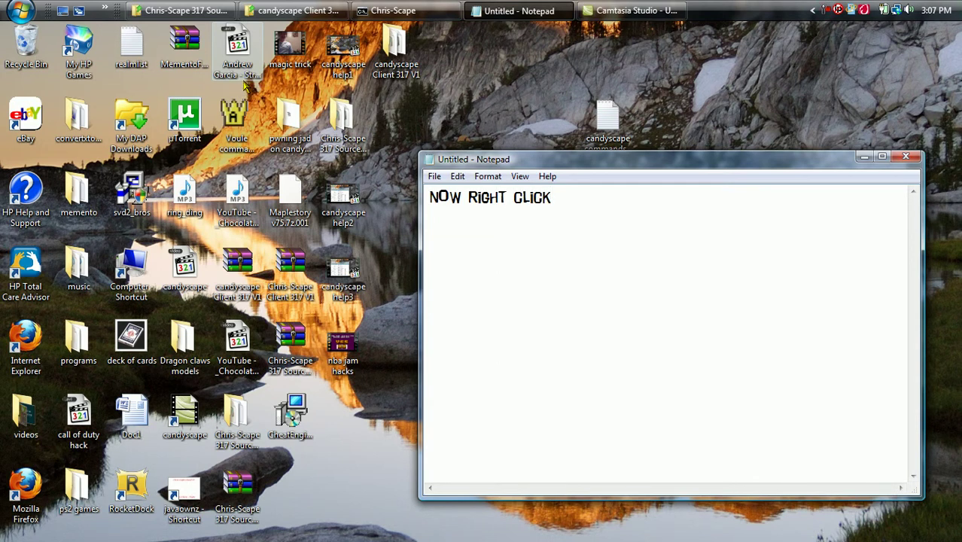
{"action": "type", "text": "on it and"}
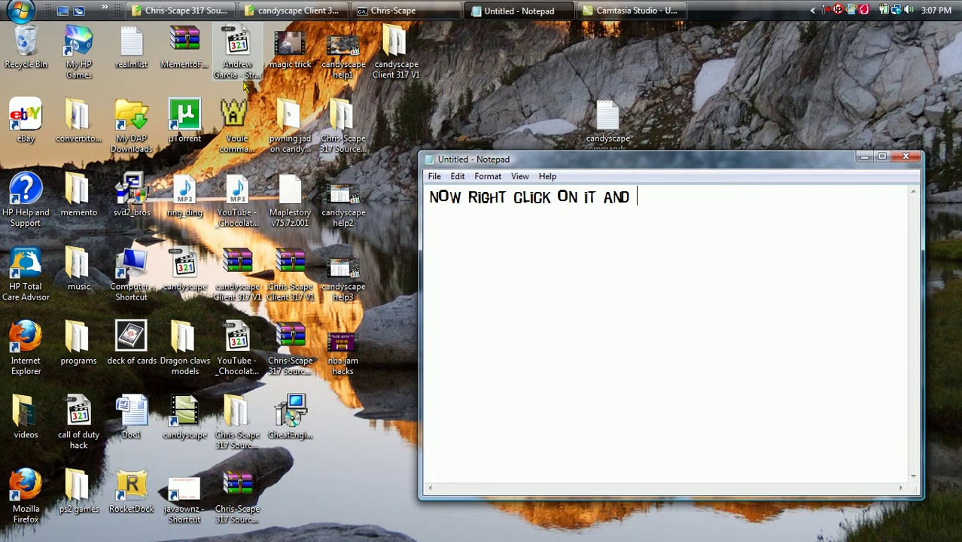
{"action": "type", "text": " click proper"}
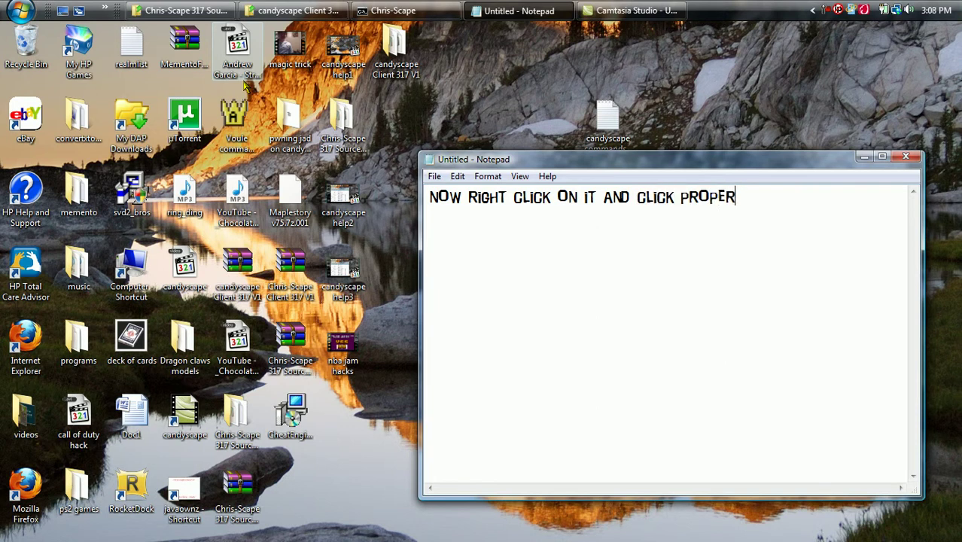
{"action": "type", "text": "tis"}
{"action": "key", "text": "BackSpace"}
{"action": "type", "text": "es then"}
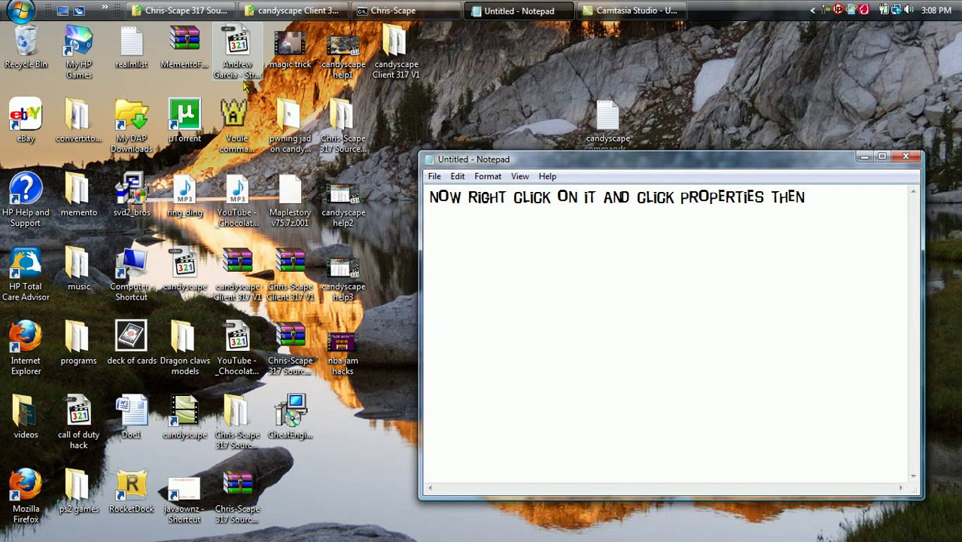
{"action": "type", "text": "auto-hid"}
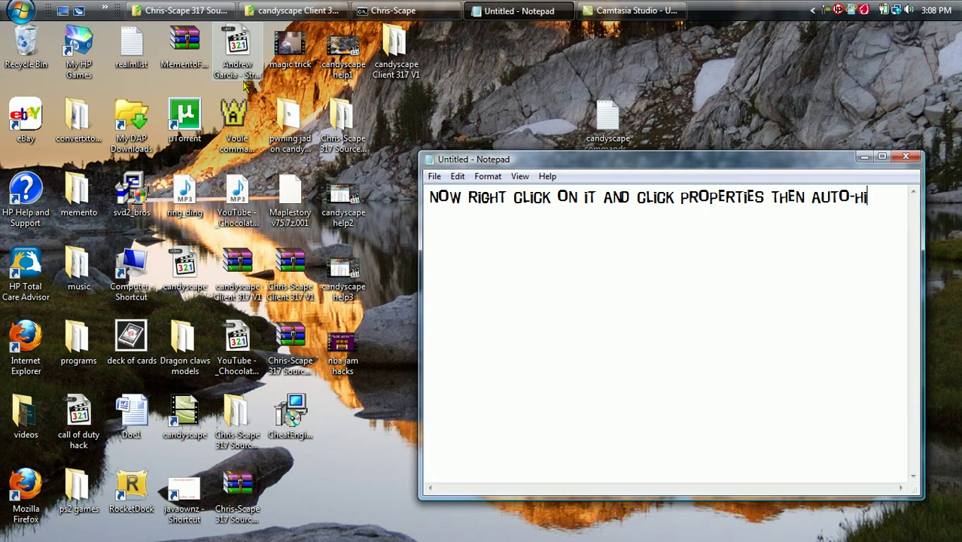
{"action": "type", "text": "e"}
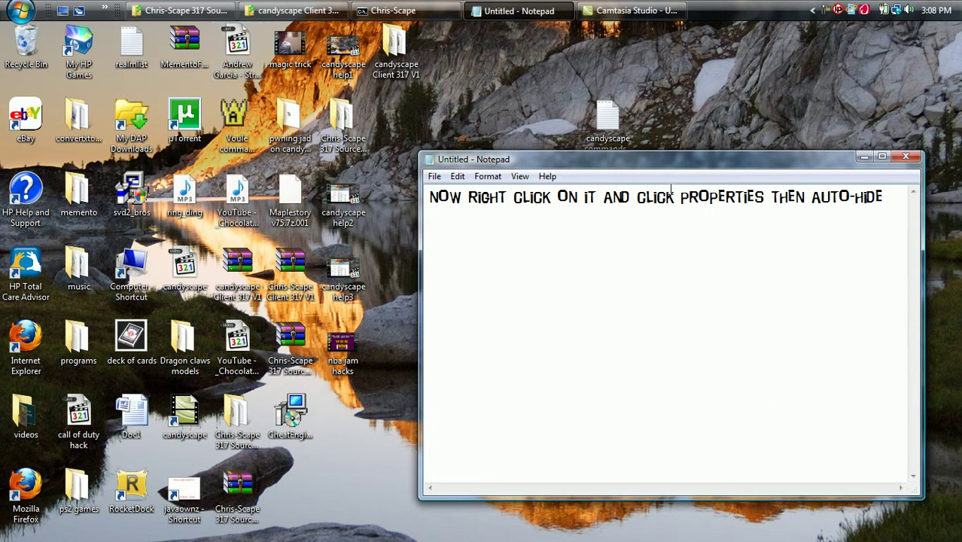
- Minimize the note and turn on auto-hide for the taskbar in its properties, applying the change
{"action": "left_click", "coordinate": [865, 158]}
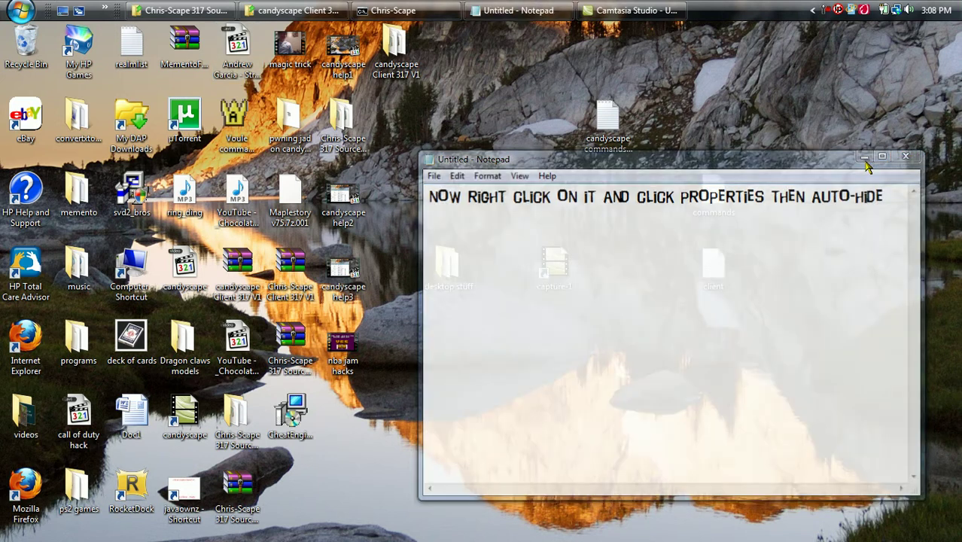
{"action": "right_click", "coordinate": [740, 19]}
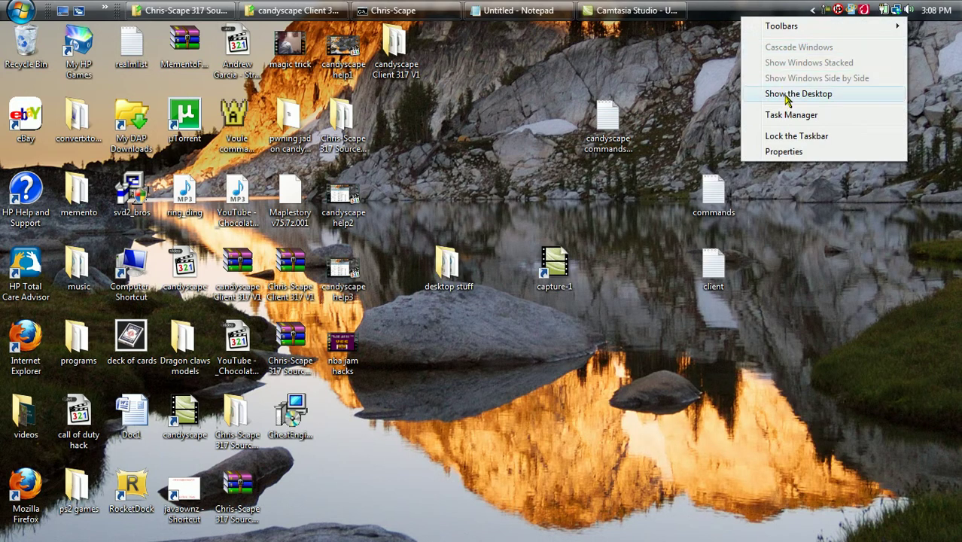
{"action": "left_click", "coordinate": [802, 153]}
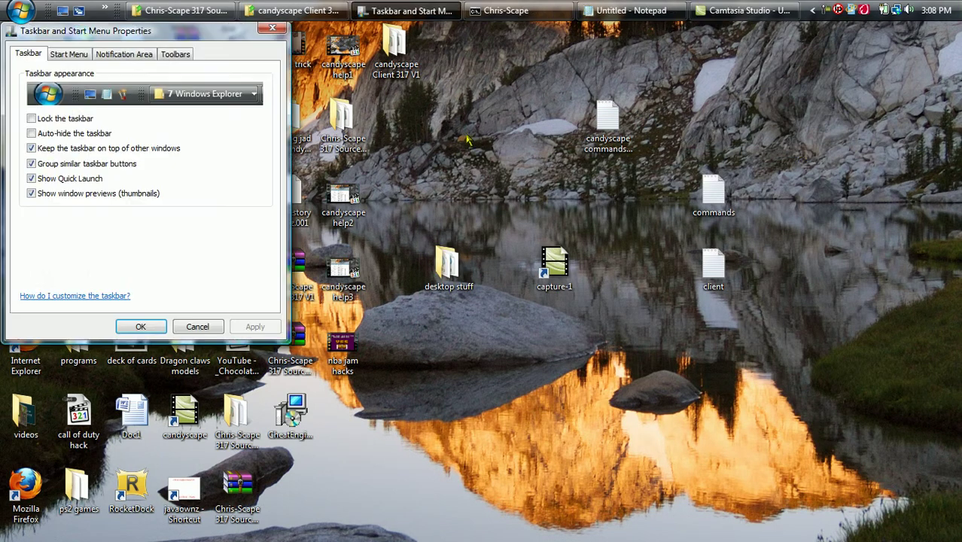
{"action": "left_click", "coordinate": [30, 133]}
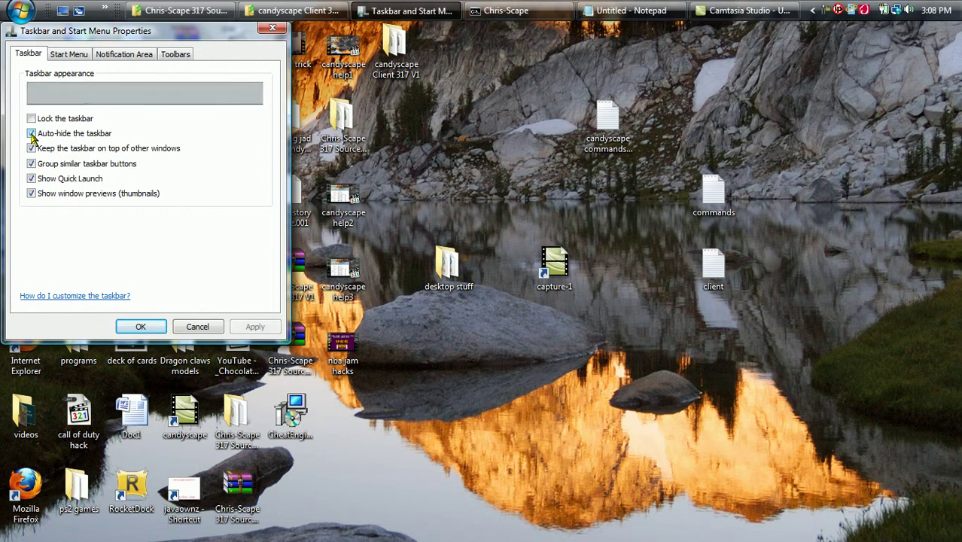
{"action": "left_click", "coordinate": [255, 326]}
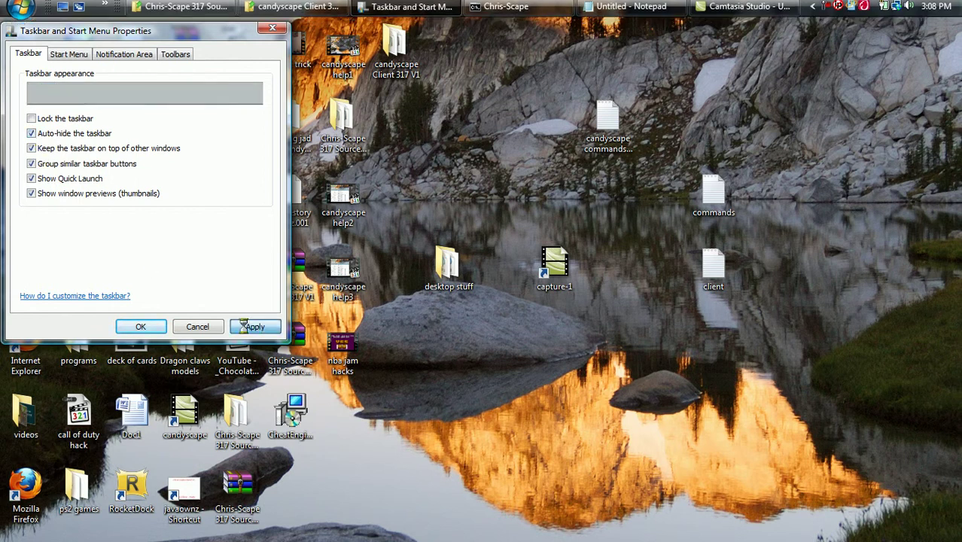
{"action": "left_click", "coordinate": [143, 327]}
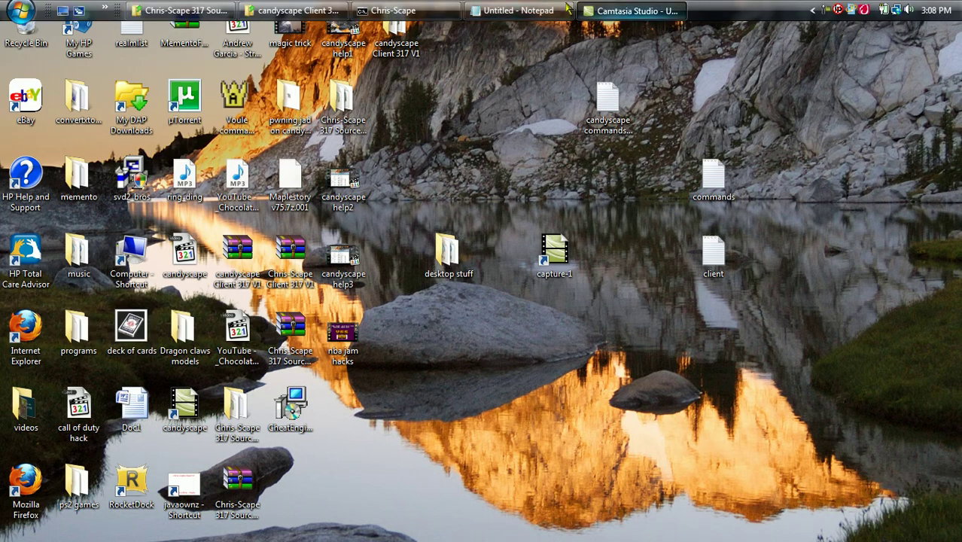
- Reopen the untitled note and replace its text with "NOW OPEN UP ROCKETDOCK"
{"action": "mouse_move", "coordinate": [544, 12]}
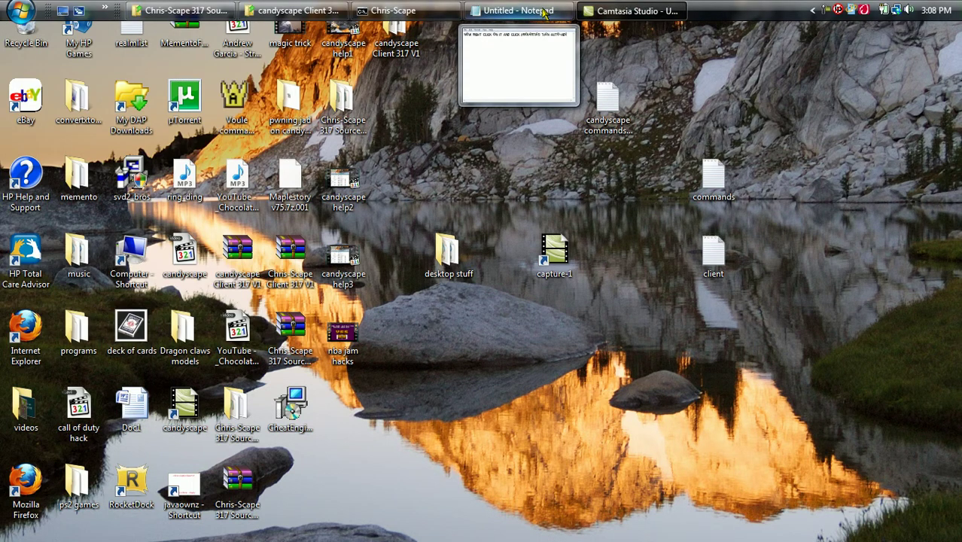
{"action": "left_click", "coordinate": [517, 11]}
{"action": "type", "text": "N"}
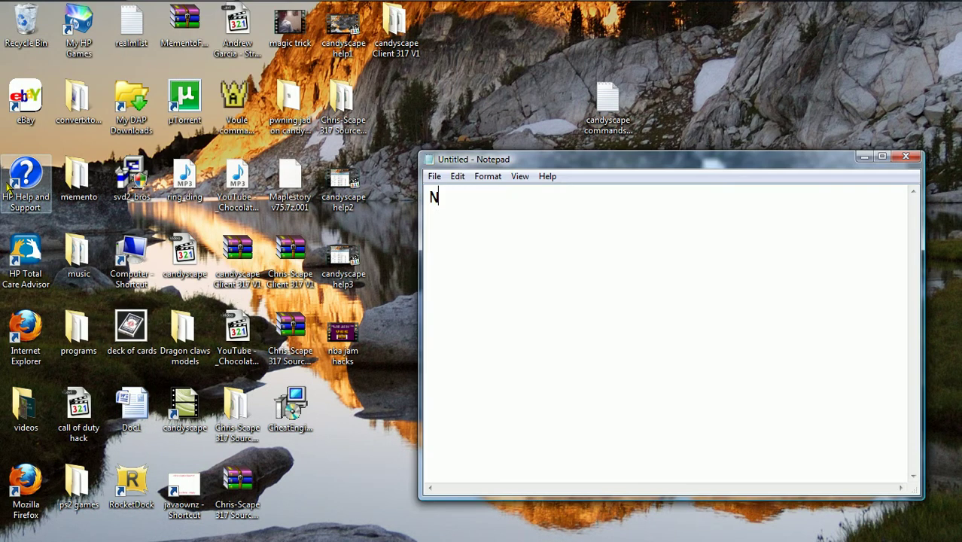
{"action": "type", "text": "OW OPE"}
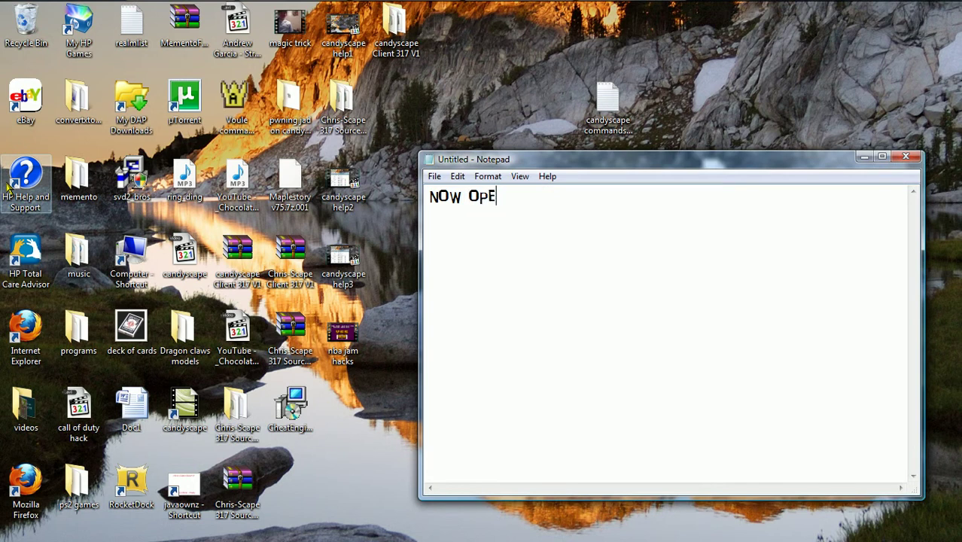
{"action": "type", "text": "N UP ROCK"}
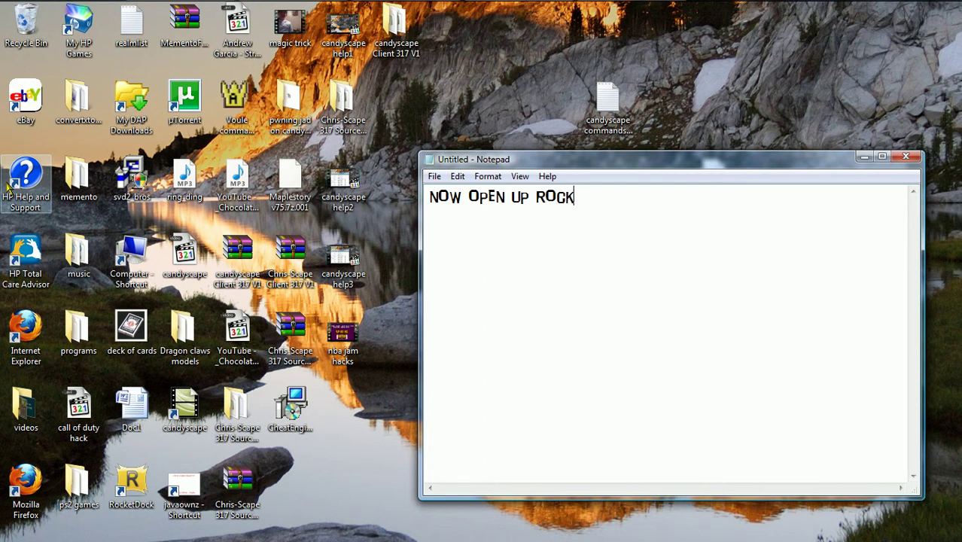
{"action": "type", "text": "ET DECT"}
{"action": "key", "text": "BackSpace"}
{"action": "key", "text": "BackSpace"}
{"action": "key", "text": "BackSpace"}
{"action": "key", "text": "BackSpace"}
{"action": "key", "text": "BackSpace"}
{"action": "type", "text": "DOK"}
{"action": "key", "text": "BackSpace"}
{"action": "type", "text": "CK"}
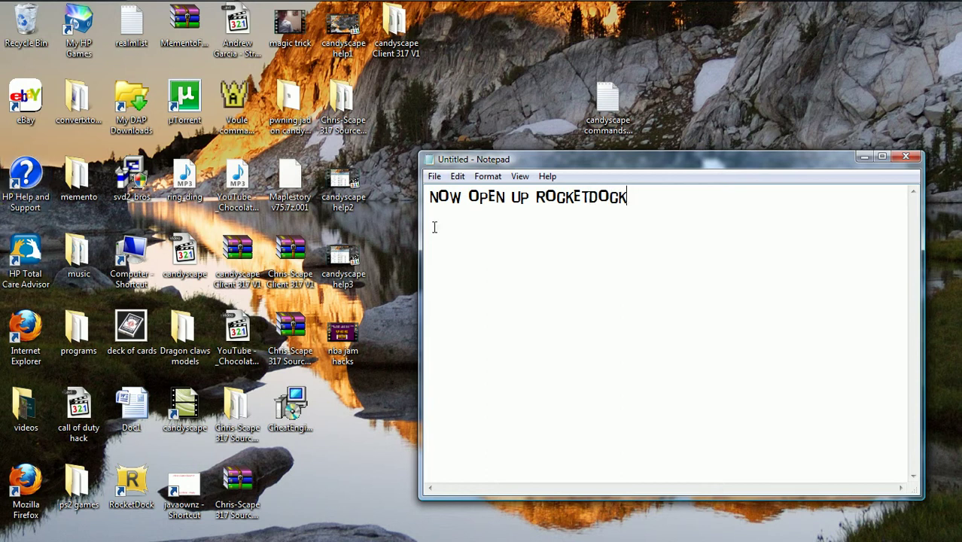
- Launch RocketDock from the desktop and return to the note
{"action": "key", "text": "ctrl+a"}
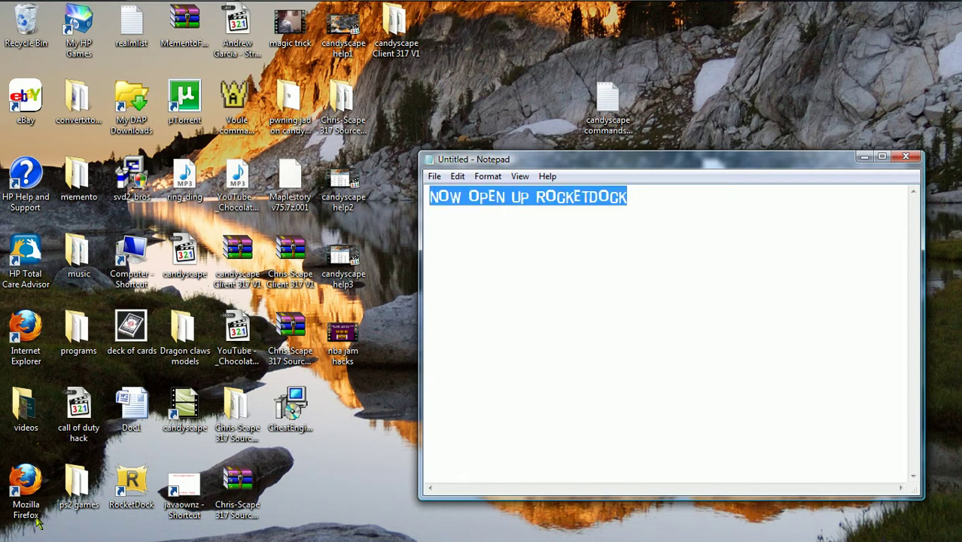
{"action": "left_click", "coordinate": [137, 486]}
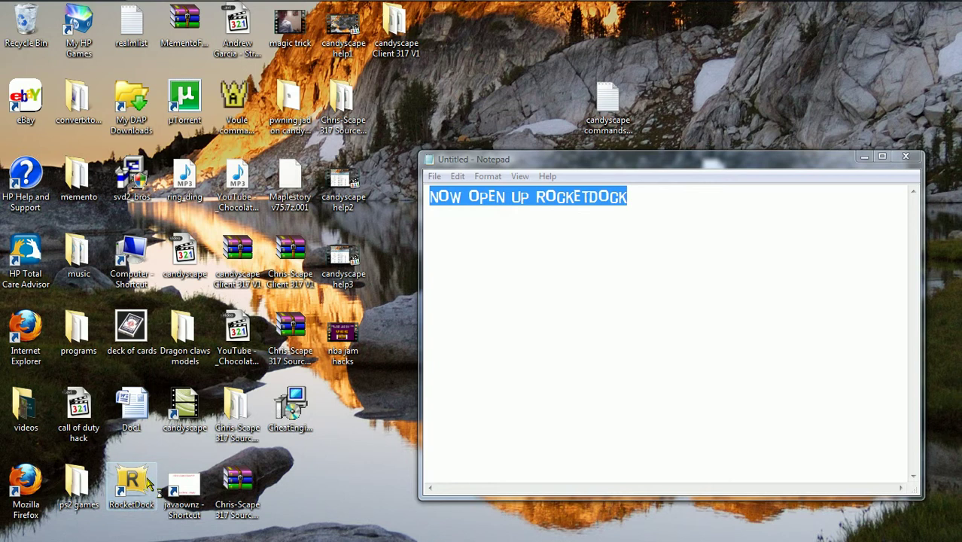
{"action": "left_click", "coordinate": [687, 214]}
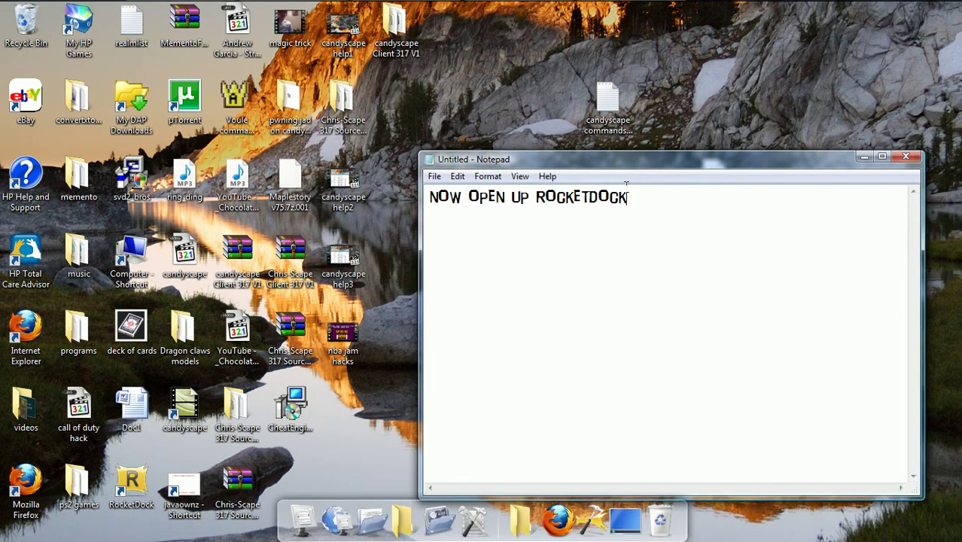
- Replace the note's text with "Frist use it will be at the top" and start a new line
{"action": "left_click_drag", "start_coordinate": [627, 196], "coordinate": [401, 181]}
{"action": "key", "text": "BackSpace"}
{"action": "key", "text": "BackSpace"}
{"action": "key", "text": "BackSpace"}
{"action": "key", "text": "BackSpace"}
{"action": "key", "text": "BackSpace"}
{"action": "key", "text": "BackSpace"}
{"action": "key", "text": "BackSpace"}
{"action": "type", "text": "Frist use ir"}
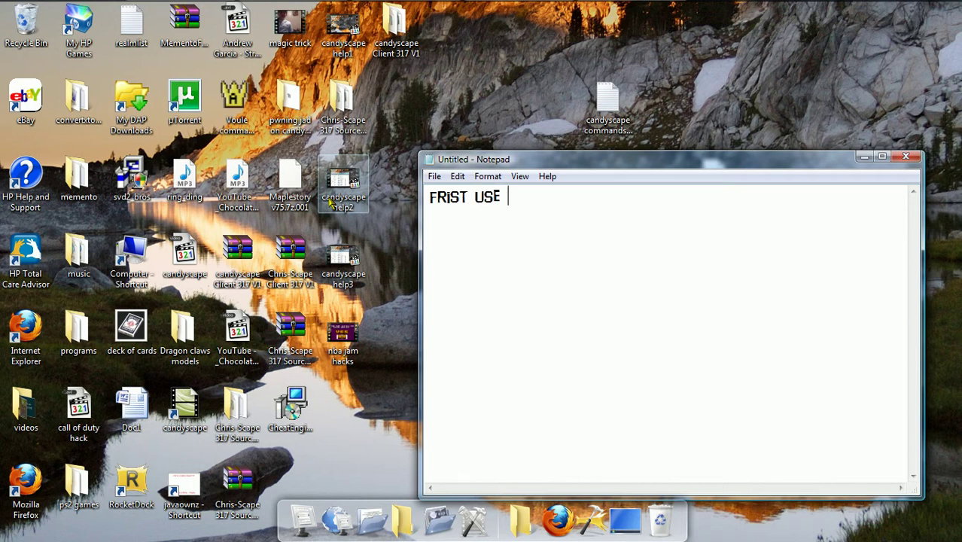
{"action": "key", "text": "BackSpace"}
{"action": "type", "text": "t will be at trh"}
{"action": "key", "text": "BackSpace"}
{"action": "key", "text": "BackSpace"}
{"action": "type", "text": "he top"}
{"action": "key", "text": "Return"}
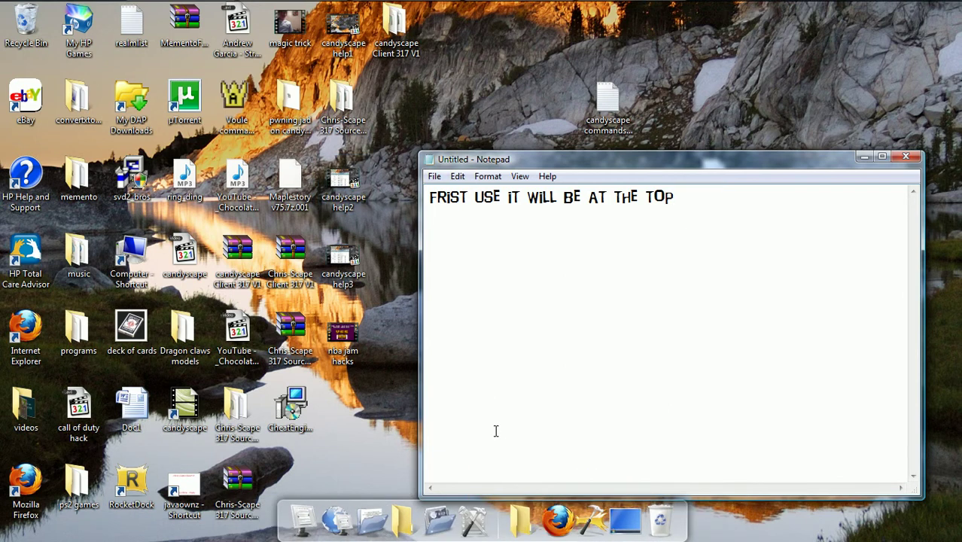
- Add "right click and prees position then bottom" as the note's second line
{"action": "type", "text": "right clik"}
{"action": "key", "text": "BackSpace"}
{"action": "type", "text": "k"}
{"action": "key", "text": "BackSpace"}
{"action": "type", "text": "ck and pre"}
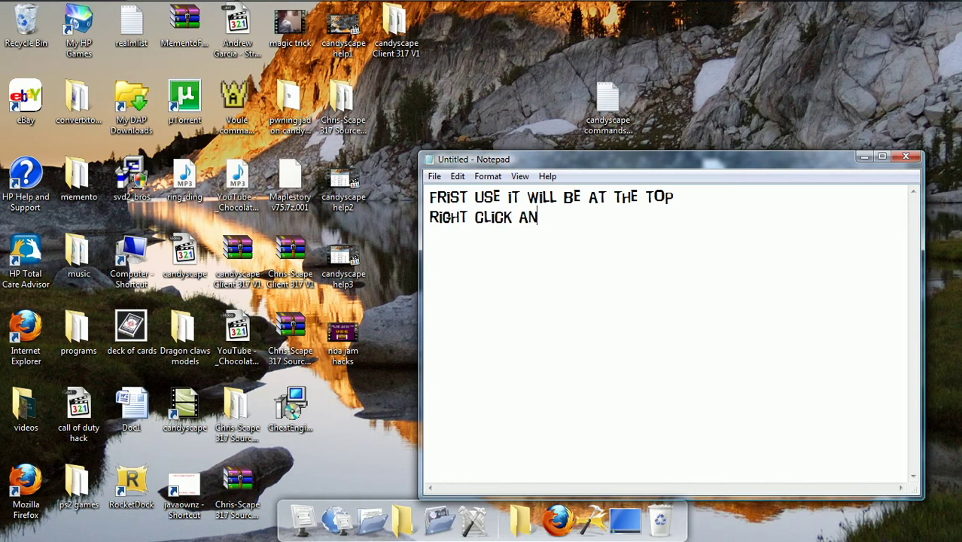
{"action": "type", "text": "es"}
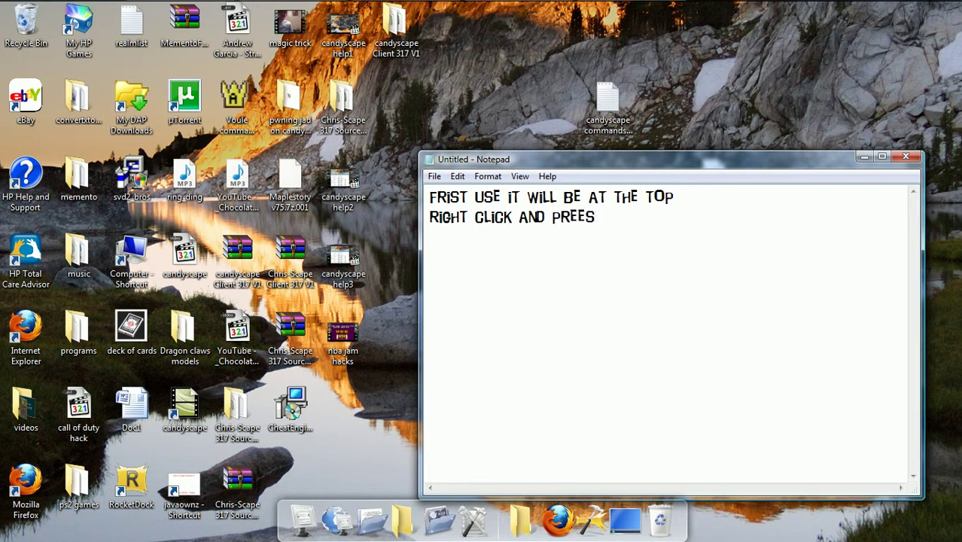
{"action": "type", "text": " position then bottom"}
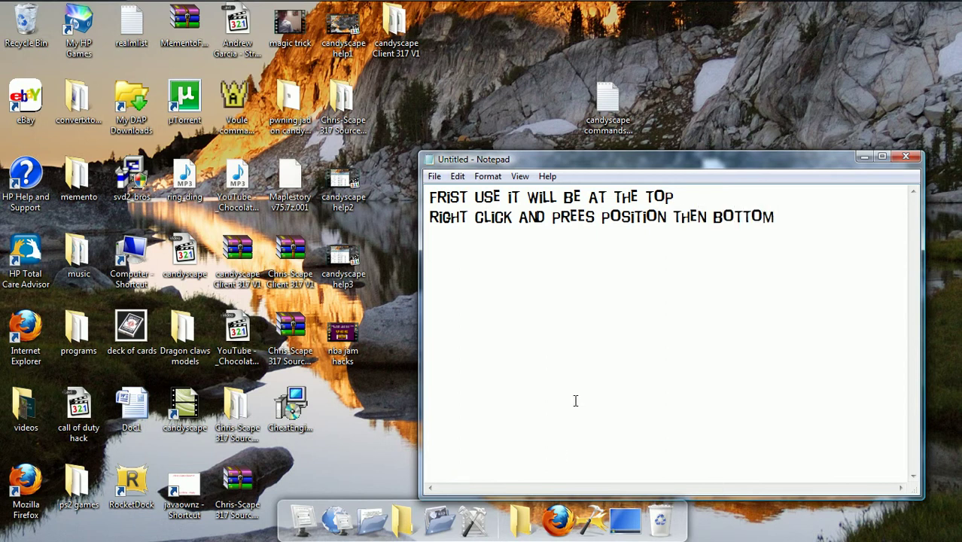
- Set RocketDock's screen position to Top
{"action": "right_click", "coordinate": [501, 518]}
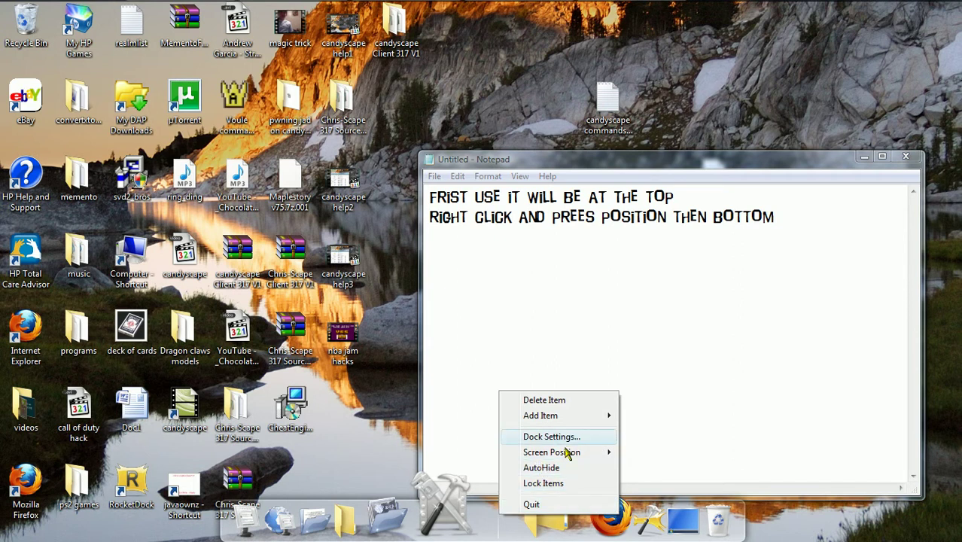
{"action": "mouse_move", "coordinate": [572, 452]}
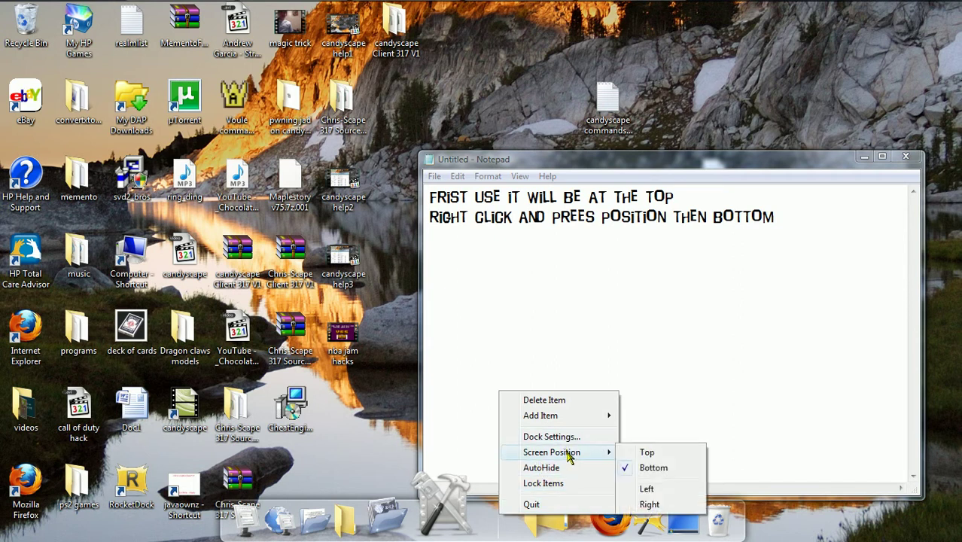
{"action": "left_click", "coordinate": [638, 453]}
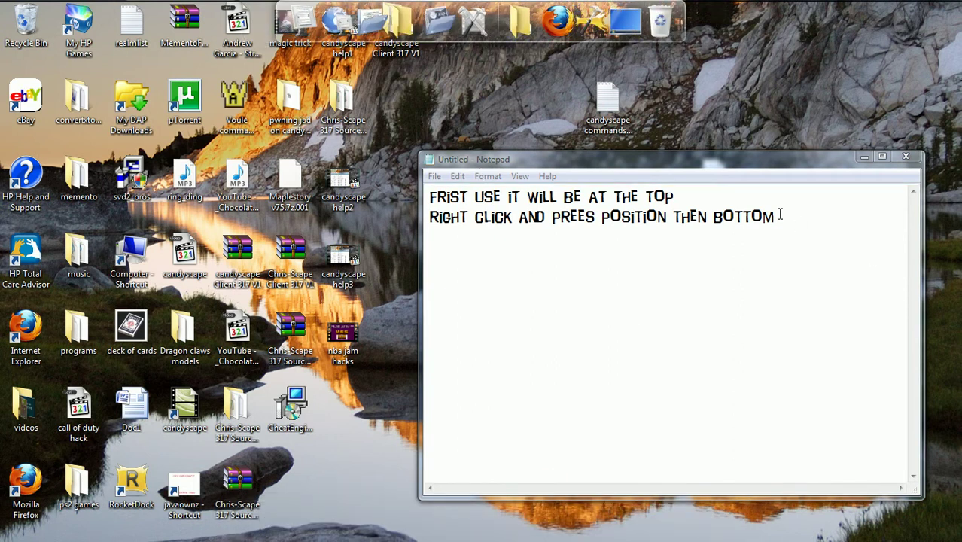
- Set RocketDock's screen position to Bottom
{"action": "right_click", "coordinate": [500, 27]}
{"action": "mouse_move", "coordinate": [561, 87]}
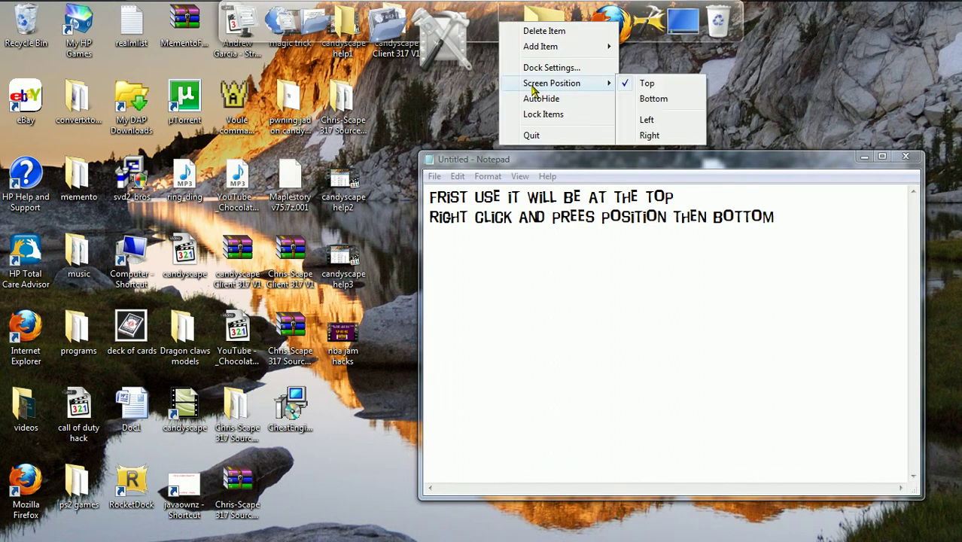
{"action": "left_click", "coordinate": [649, 103]}
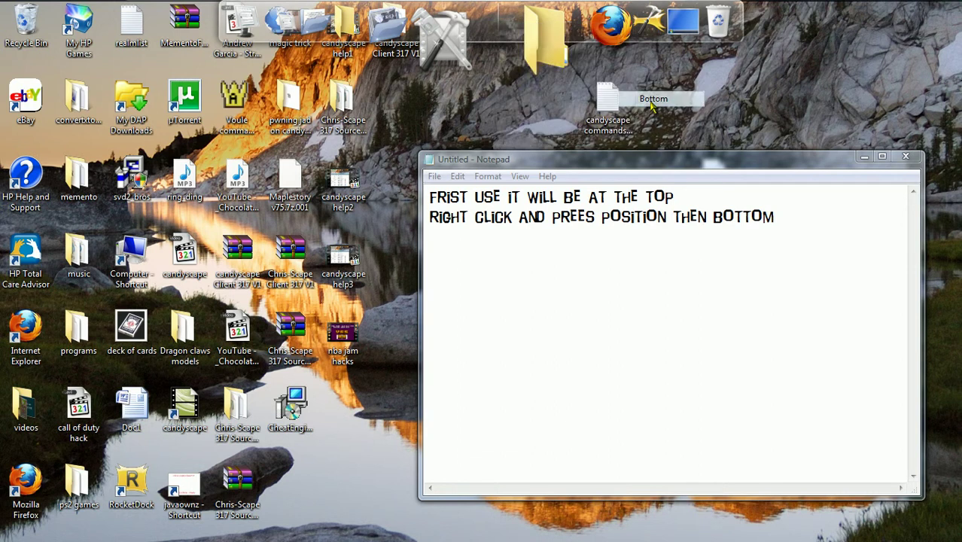
- Replace both lines of the note with "RIGHT THERE"
{"action": "key", "text": "ctrl+a"}
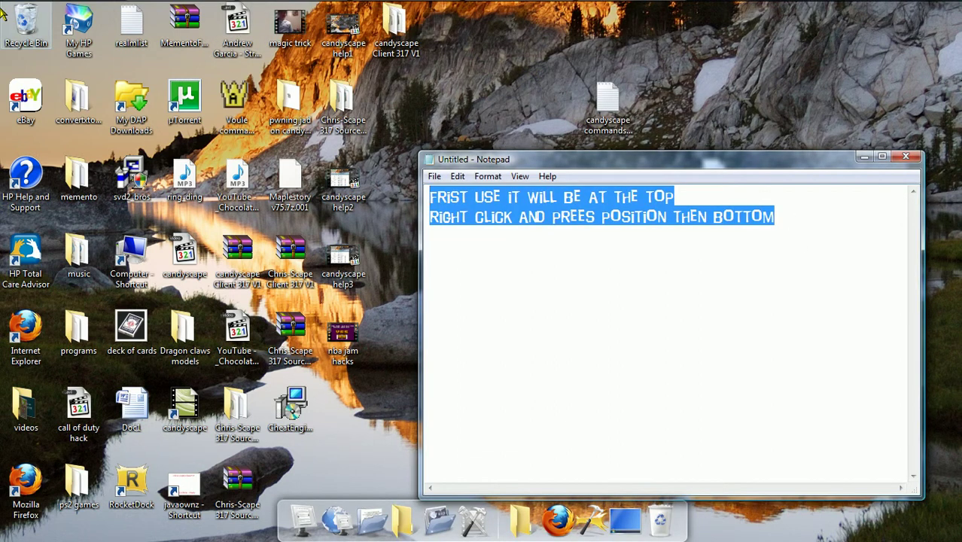
{"action": "type", "text": "RIBHT THERE"}
{"action": "key", "text": "BackSpace"}
{"action": "key", "text": "BackSpace"}
{"action": "key", "text": "BackSpace"}
{"action": "key", "text": "BackSpace"}
{"action": "key", "text": "BackSpace"}
{"action": "key", "text": "BackSpace"}
{"action": "key", "text": "BackSpace"}
{"action": "key", "text": "BackSpace"}
{"action": "key", "text": "BackSpace"}
{"action": "key", "text": "BackSpace"}
{"action": "key", "text": "BackSpace"}
{"action": "type", "text": "RIGHT THERE"}
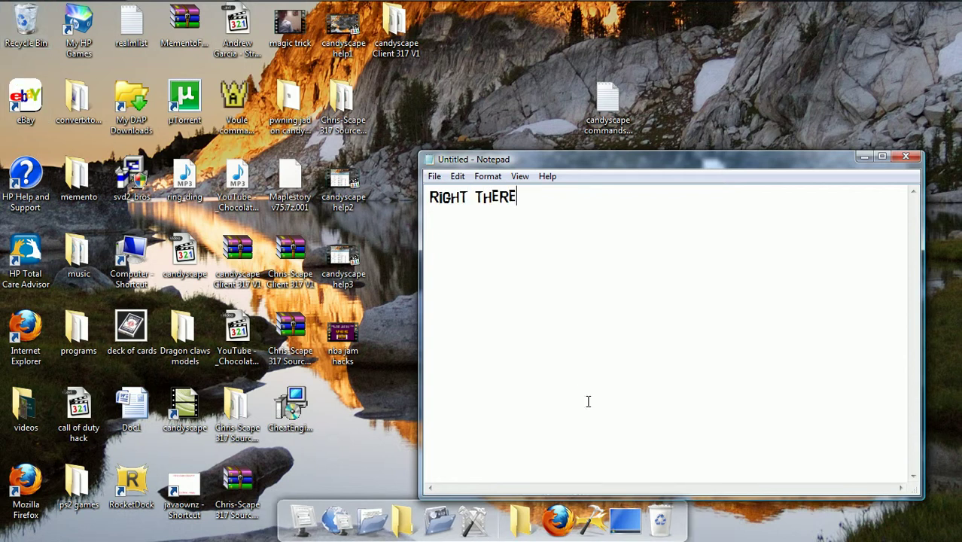
- Replace the note's text with "NOW HAVE YOUR MAC SCREEN RE"
{"action": "key", "text": "BackSpace"}
{"action": "key", "text": "BackSpace"}
{"action": "key", "text": "BackSpace"}
{"action": "key", "text": "BackSpace"}
{"action": "key", "text": "BackSpace"}
{"action": "key", "text": "BackSpace"}
{"action": "key", "text": "BackSpace"}
{"action": "key", "text": "BackSpace"}
{"action": "key", "text": "BackSpace"}
{"action": "key", "text": "BackSpace"}
{"action": "key", "text": "BackSpace"}
{"action": "type", "text": "NOW"}
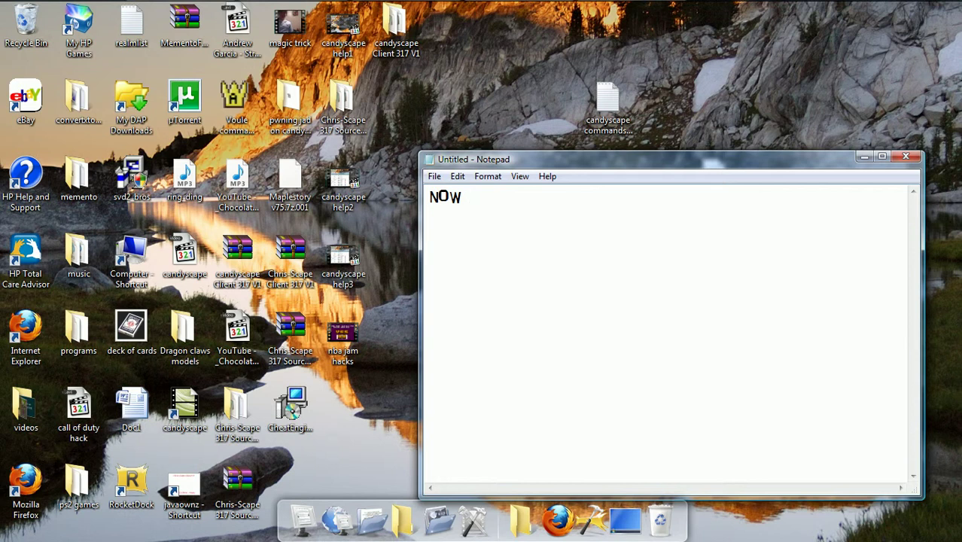
{"action": "type", "text": " HAVE YOUR MA"}
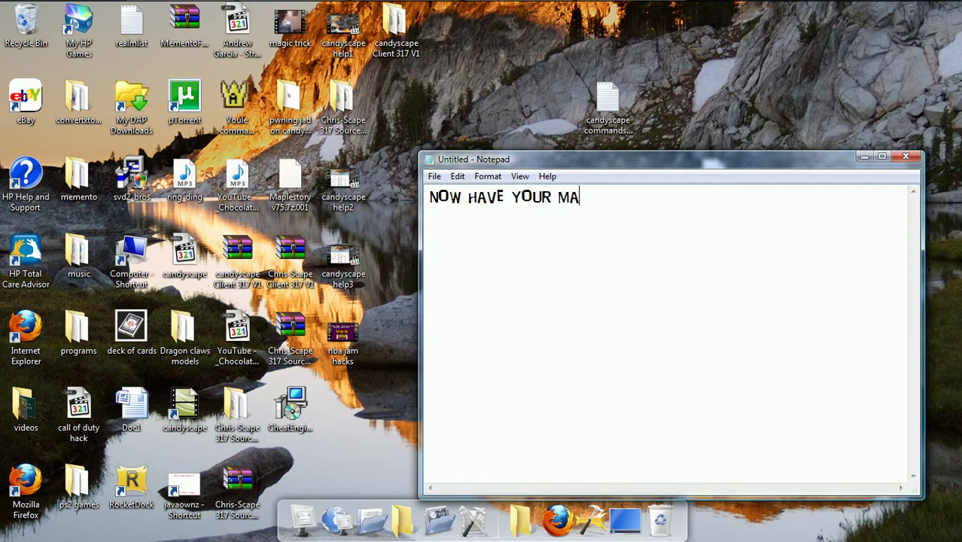
{"action": "type", "text": "G SCREEN RE"}
- Replace the note's wording after "NOW HAVE" with "CHAGE TO A MAC BACKGROUND"
{"action": "key", "text": "BackSpace"}
{"action": "key", "text": "BackSpace"}
{"action": "key", "text": "BackSpace"}
{"action": "key", "text": "BackSpace"}
{"action": "key", "text": "BackSpace"}
{"action": "key", "text": "BackSpace"}
{"action": "key", "text": "BackSpace"}
{"action": "key", "text": "BackSpace"}
{"action": "key", "text": "BackSpace"}
{"action": "key", "text": "BackSpace"}
{"action": "key", "text": "BackSpace"}
{"action": "key", "text": "BackSpace"}
{"action": "key", "text": "BackSpace"}
{"action": "key", "text": "BackSpace"}
{"action": "key", "text": "BackSpace"}
{"action": "key", "text": "BackSpace"}
{"action": "key", "text": "BackSpace"}
{"action": "key", "text": "BackSpace"}
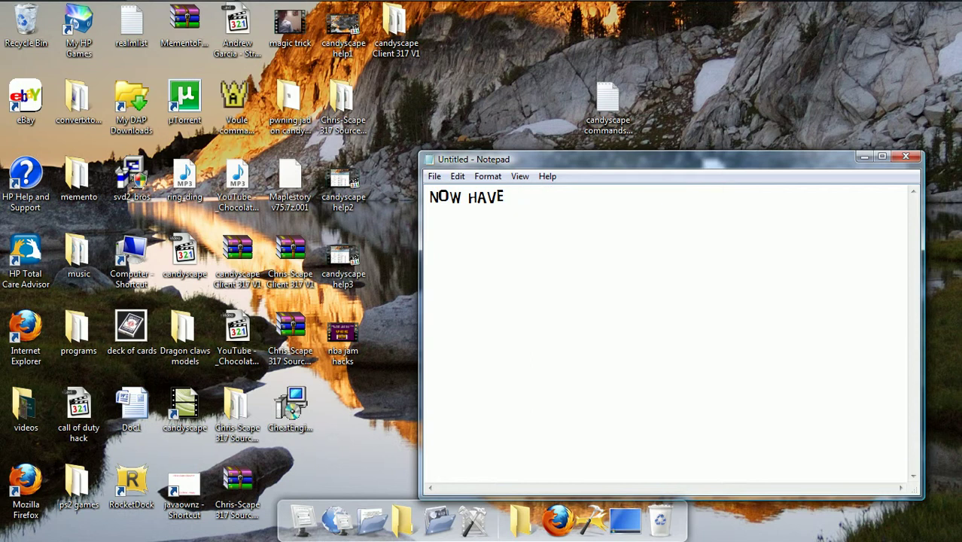
{"action": "type", "text": "CHAGE TO A MA"}
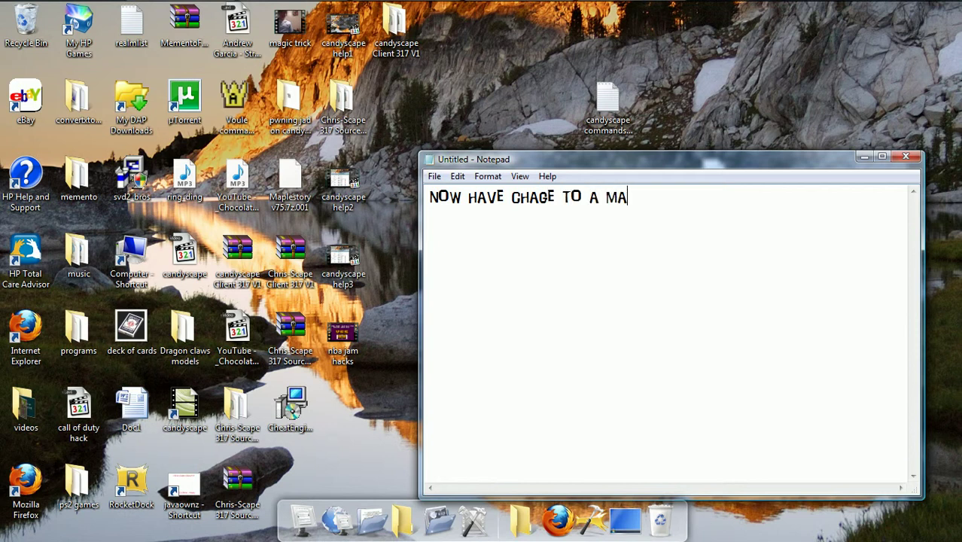
{"action": "type", "text": "C BACKGROUND"}
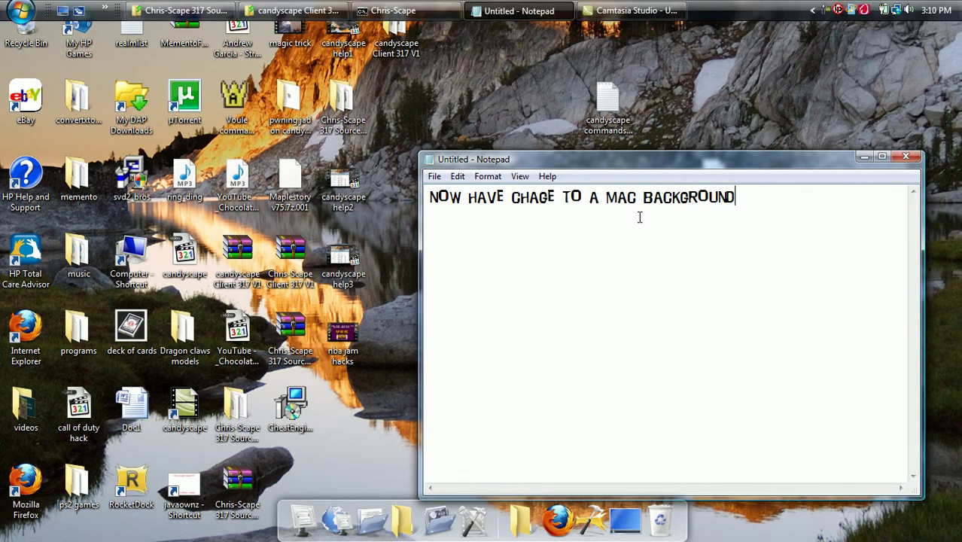
- Change the word "A" before "MAC BACKGROUND" to "YOUR" and minimize the note
{"action": "left_click_drag", "start_coordinate": [600, 198], "coordinate": [588, 197]}
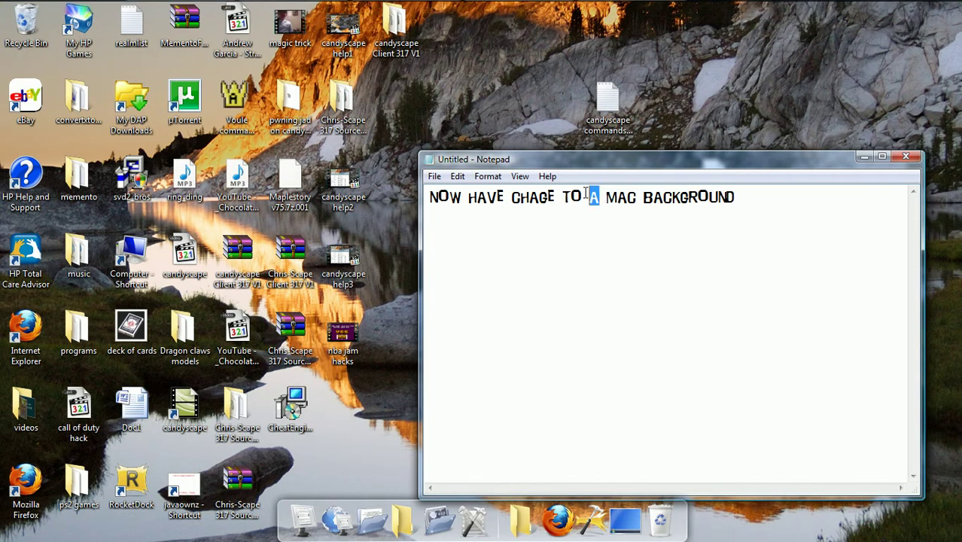
{"action": "key", "text": "BackSpace"}
{"action": "type", "text": "YOUR"}
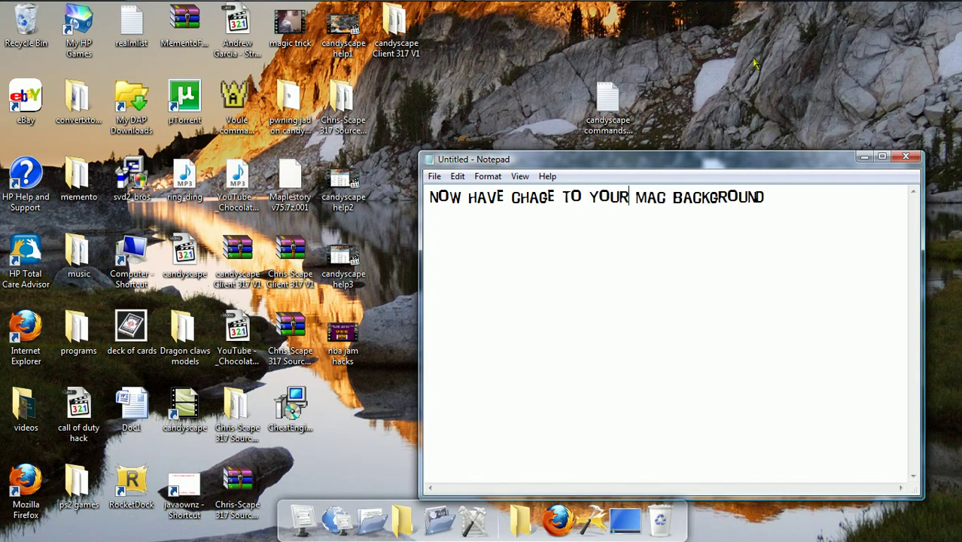
{"action": "left_click", "coordinate": [863, 156]}
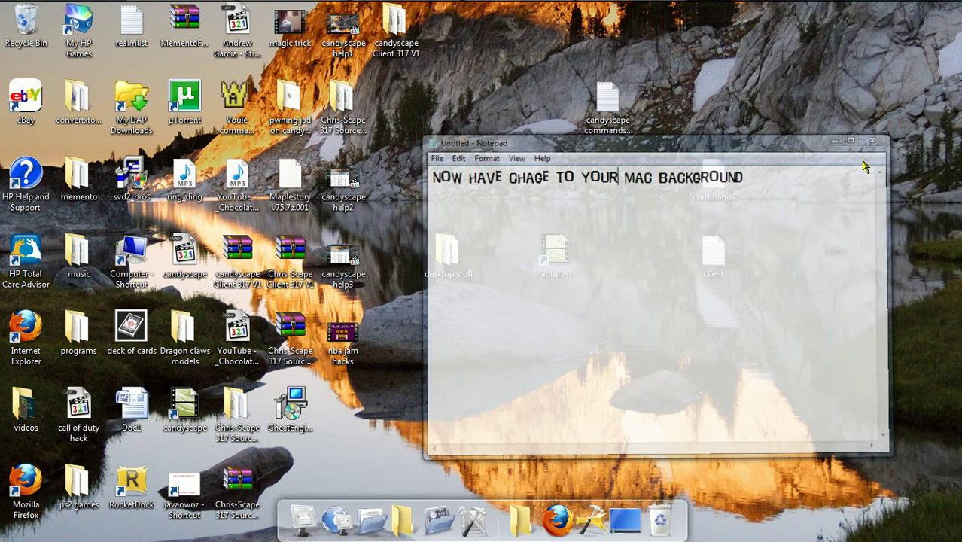
- View the pictures in the user's Desktop folder in the desktop background settings, and minimize the window
{"action": "right_click", "coordinate": [575, 390]}
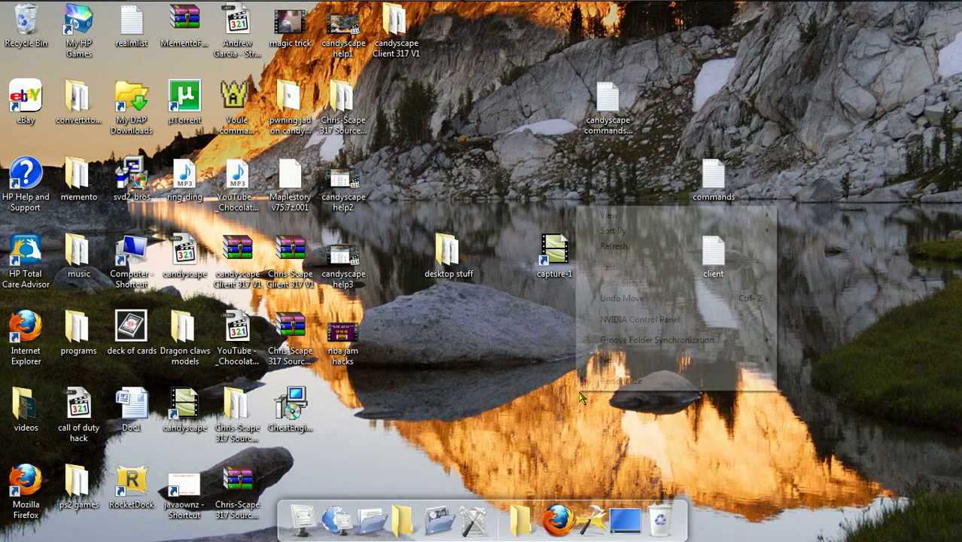
{"action": "left_click", "coordinate": [620, 381]}
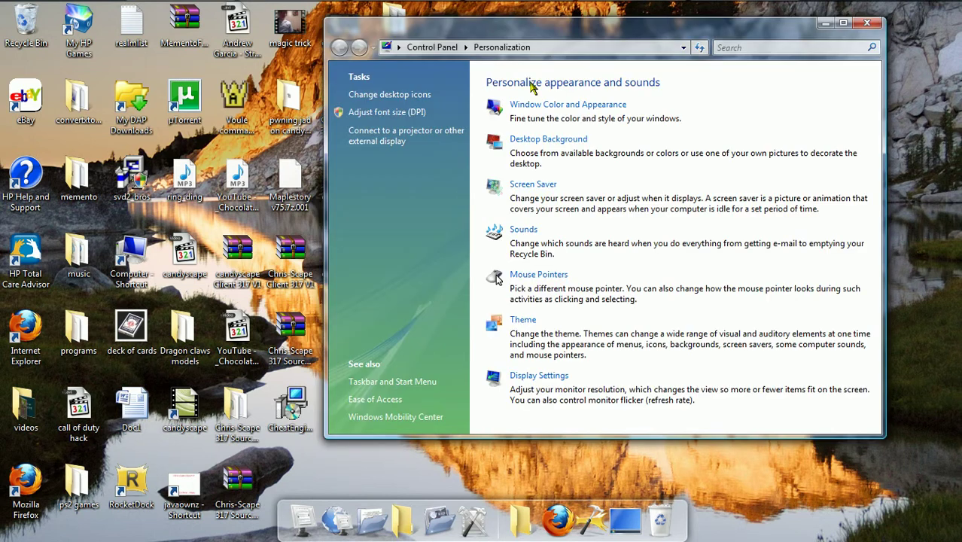
{"action": "left_click", "coordinate": [532, 144]}
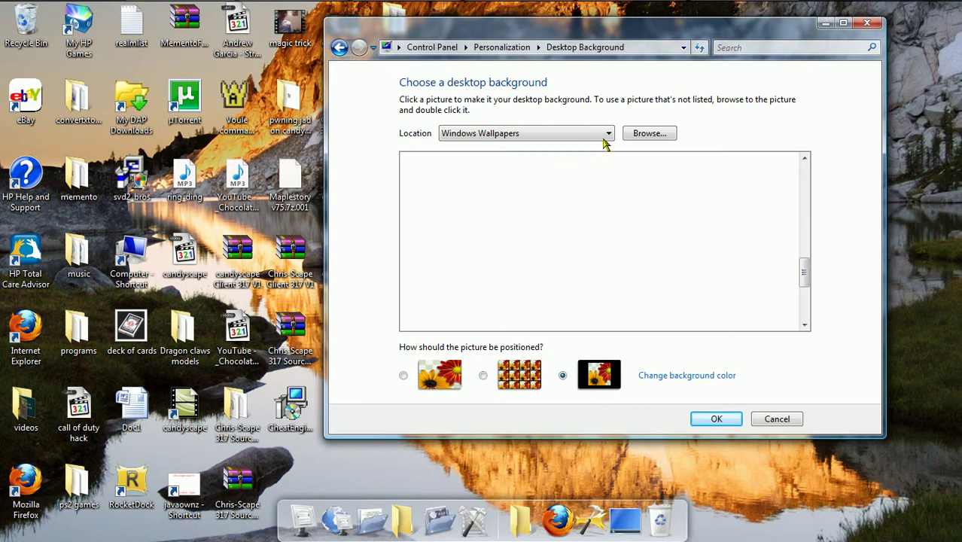
{"action": "left_click", "coordinate": [608, 134]}
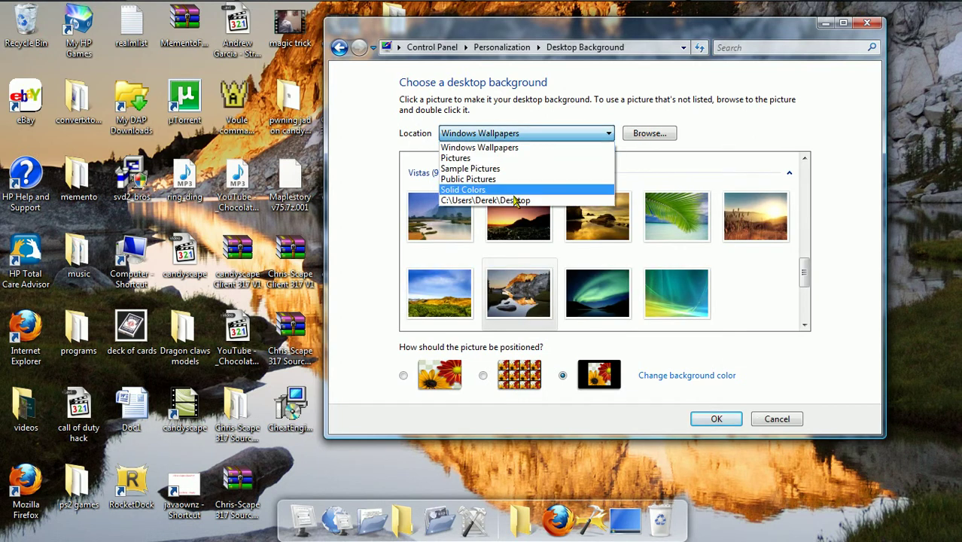
{"action": "left_click", "coordinate": [516, 200]}
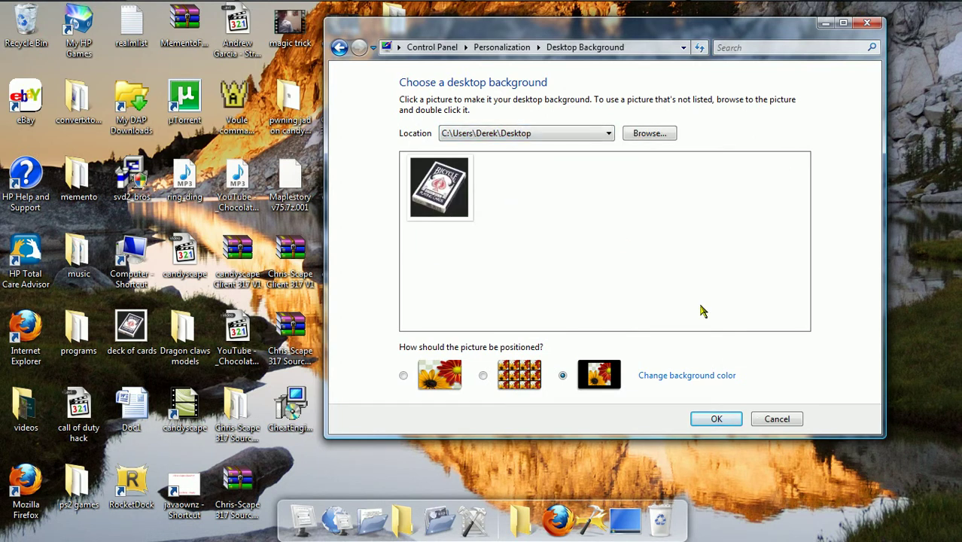
{"action": "left_click", "coordinate": [825, 23]}
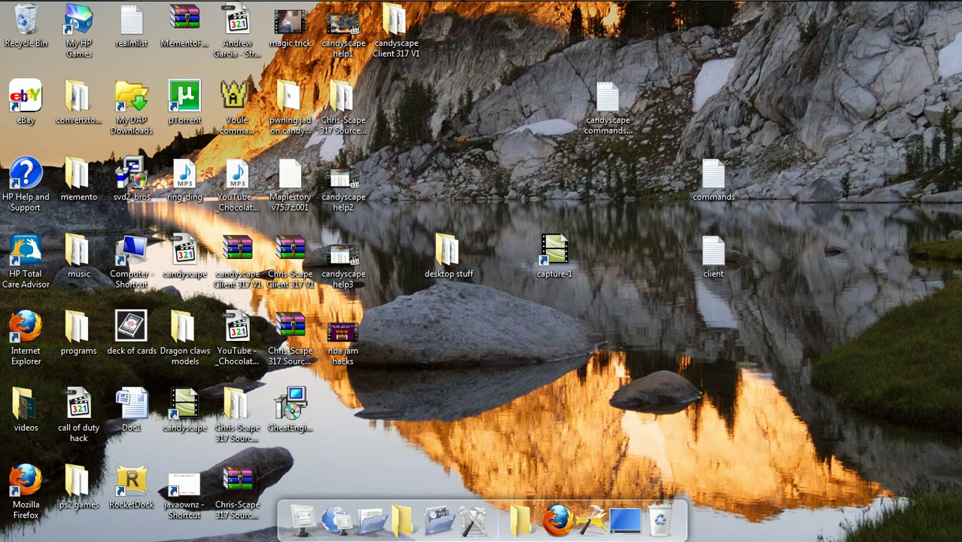
{"action": "right_click", "coordinate": [827, 9]}
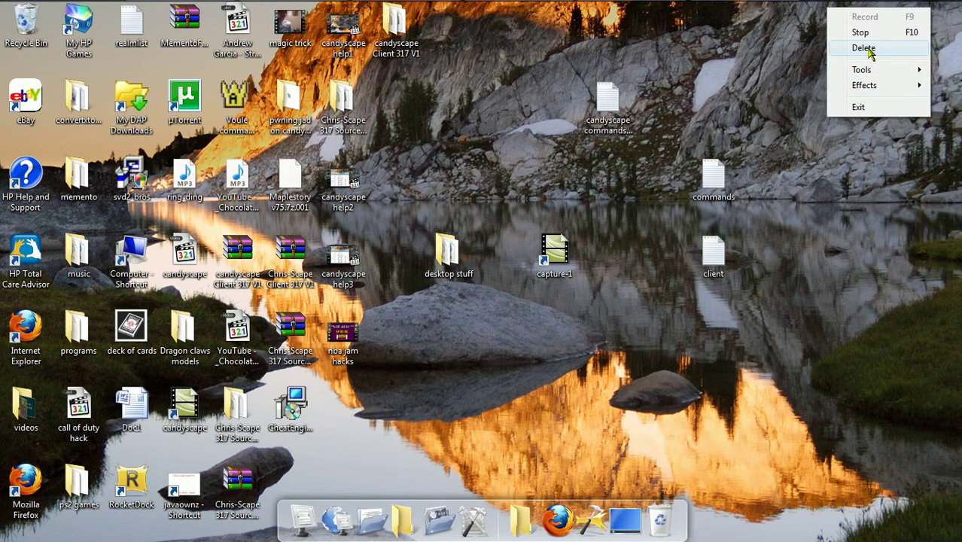
{"action": "left_click", "coordinate": [791, 51]}
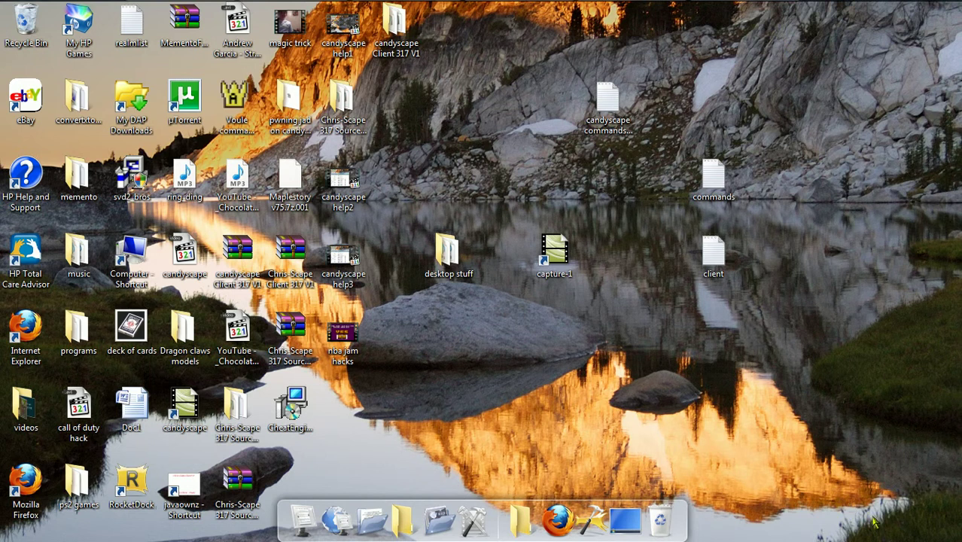
{"action": "mouse_move", "coordinate": [766, 3]}
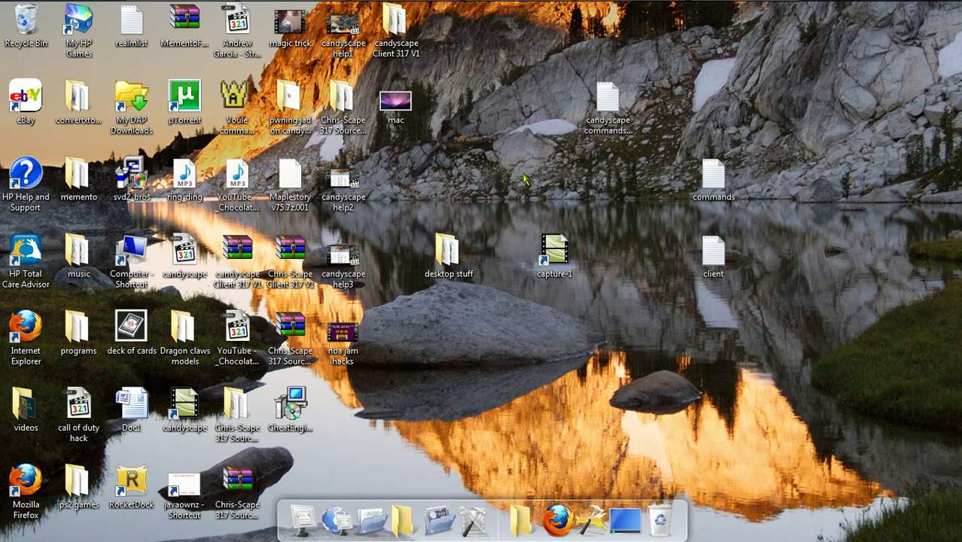
- Set the purple mac picture from the user's Desktop folder as the desktop background and close the Personalization window
{"action": "right_click", "coordinate": [524, 175]}
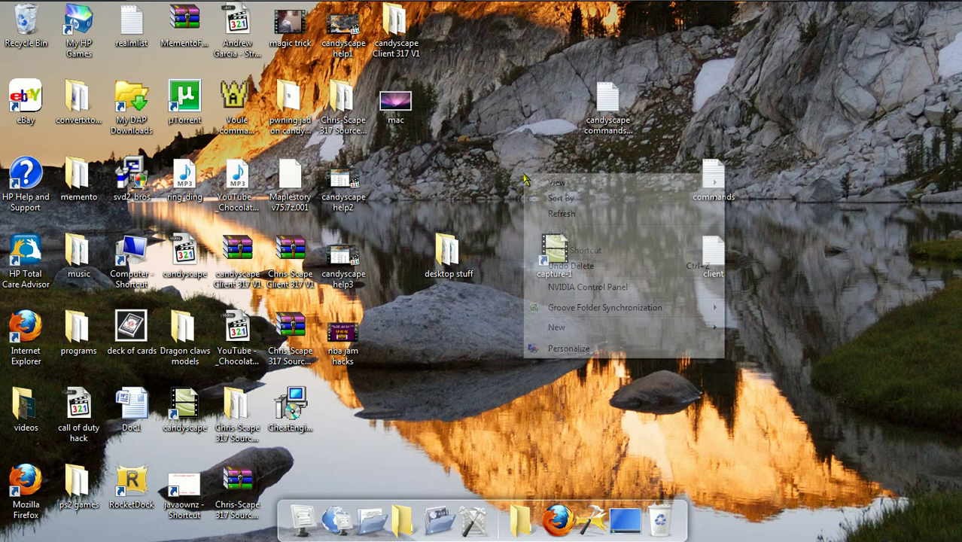
{"action": "left_click", "coordinate": [572, 348]}
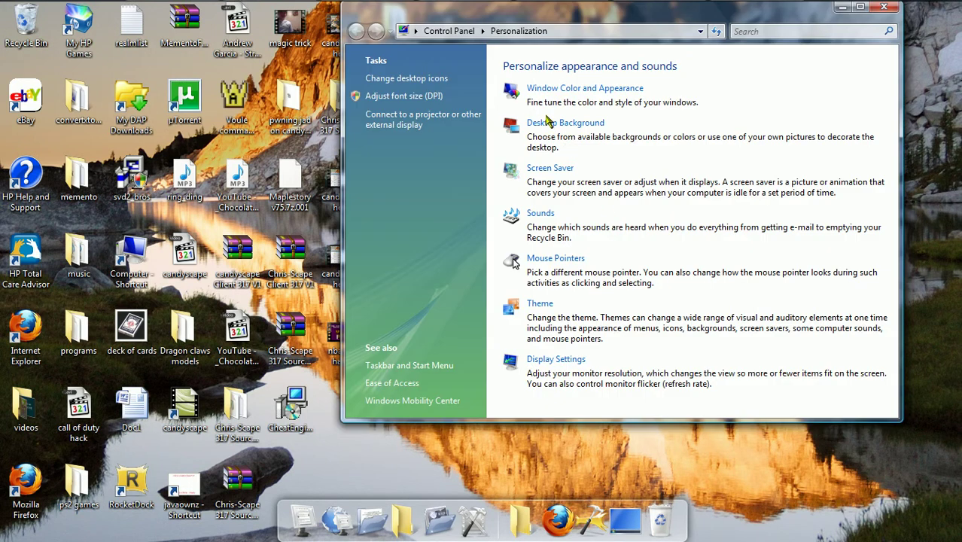
{"action": "left_click", "coordinate": [550, 124]}
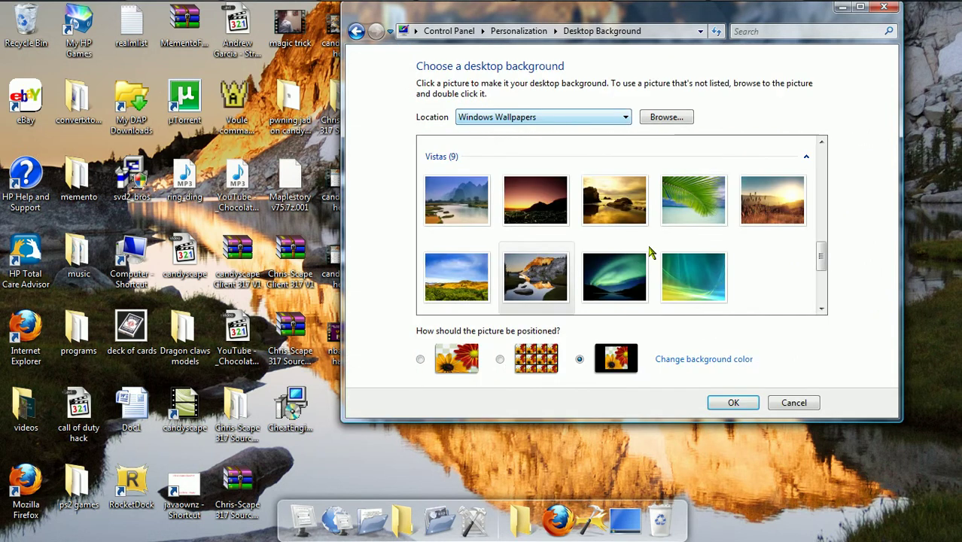
{"action": "left_click", "coordinate": [625, 117]}
{"action": "left_click", "coordinate": [528, 184]}
{"action": "left_click", "coordinate": [518, 188]}
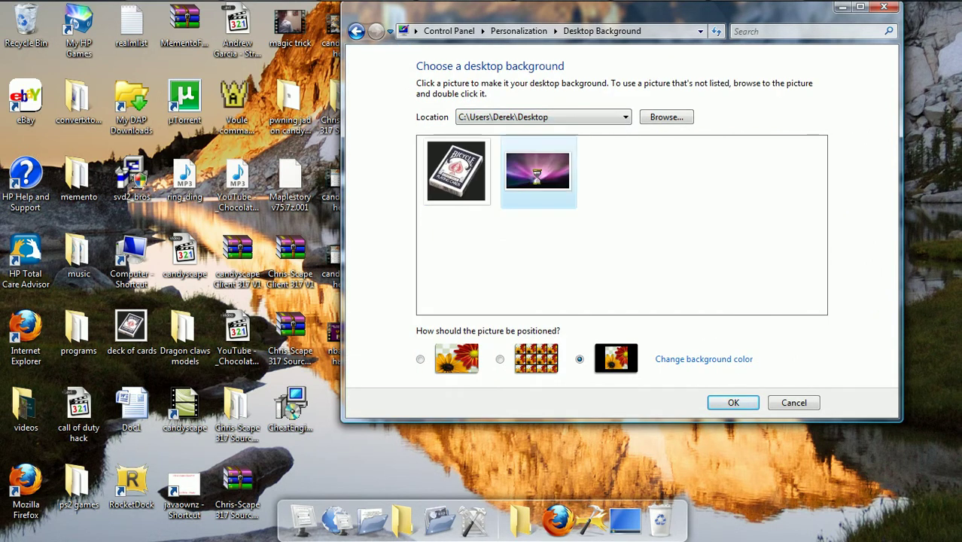
{"action": "key", "text": "Return"}
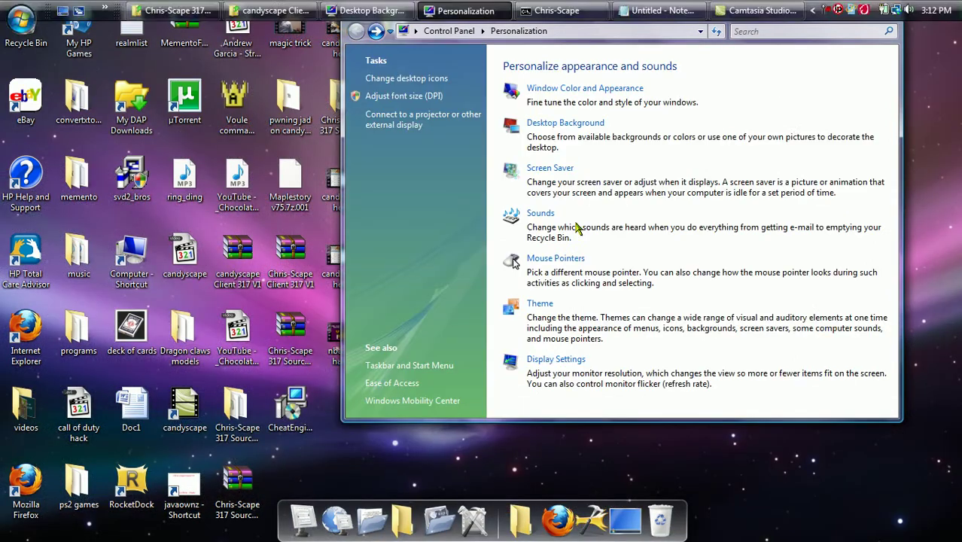
{"action": "left_click", "coordinate": [885, 9]}
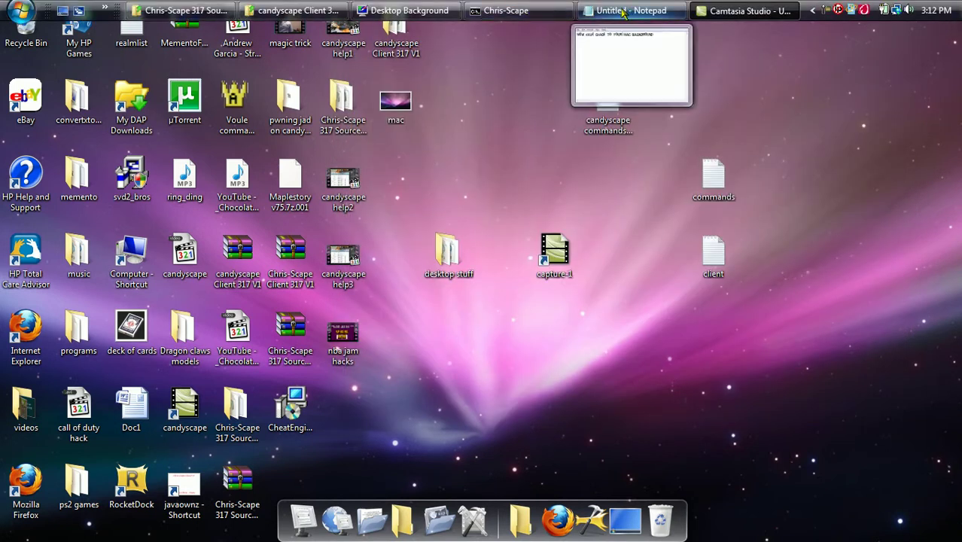
- Reopen the note and replace its text with "NOW THAT WE HAVE THAT, HIDE YOUR ICONS"
{"action": "left_click", "coordinate": [626, 9]}
{"action": "key", "text": "ctrl+a"}
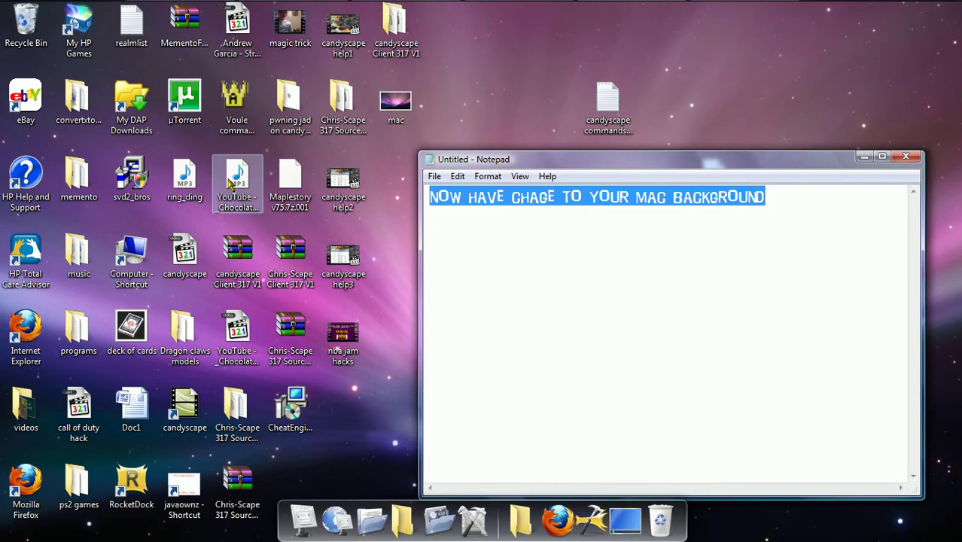
{"action": "type", "text": "NOW THAT "}
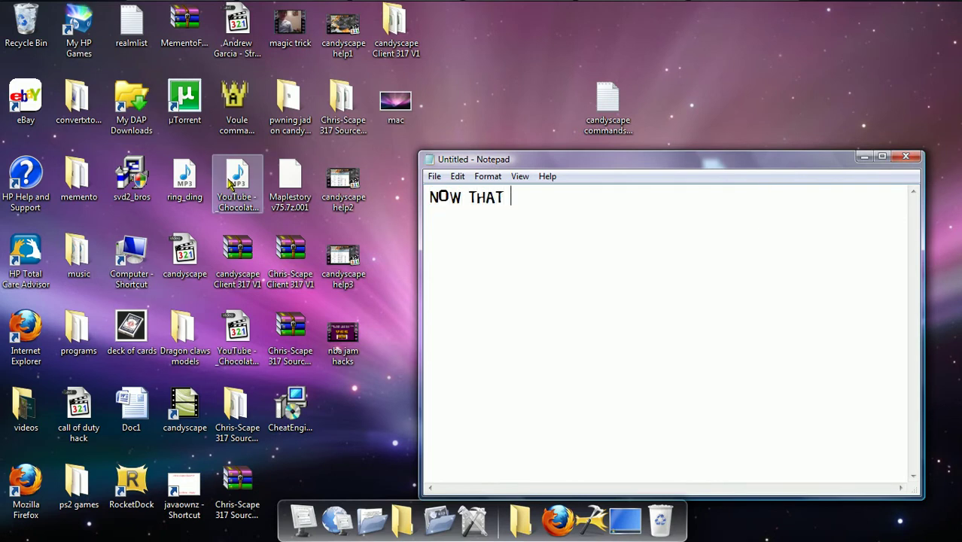
{"action": "type", "text": "WE HAVE THA"}
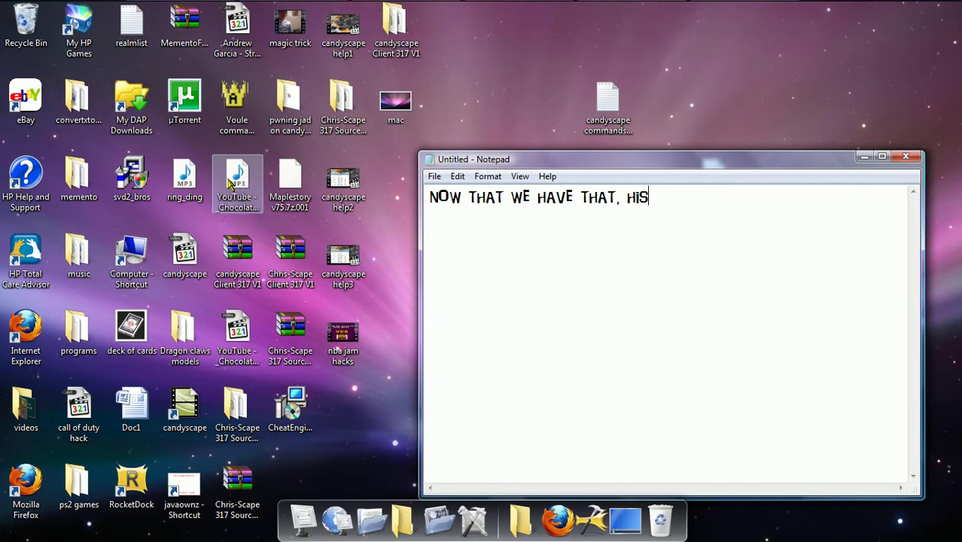
{"action": "type", "text": "T, HIDE YOUR ICONS"}
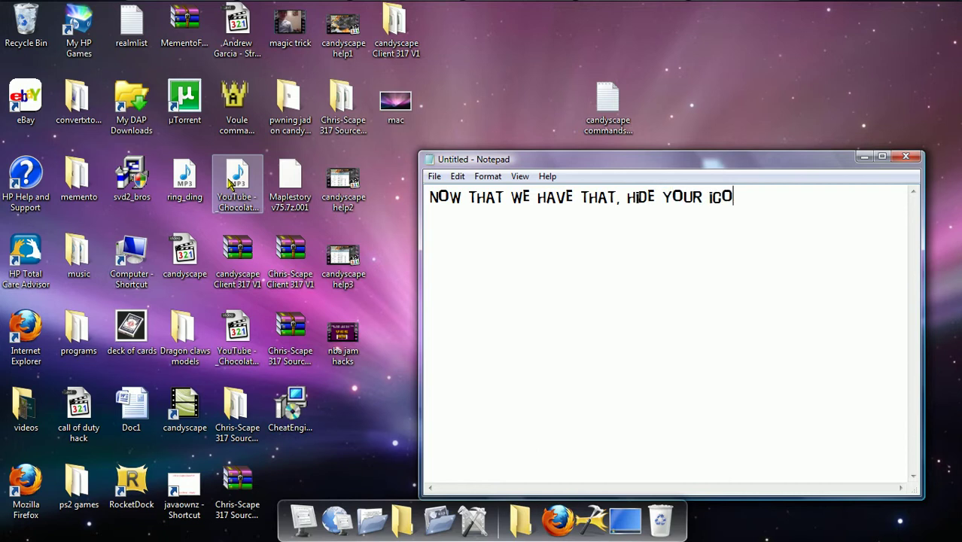
- Minimize the note and hide all desktop icons
{"action": "left_click", "coordinate": [866, 157]}
{"action": "right_click", "coordinate": [479, 152]}
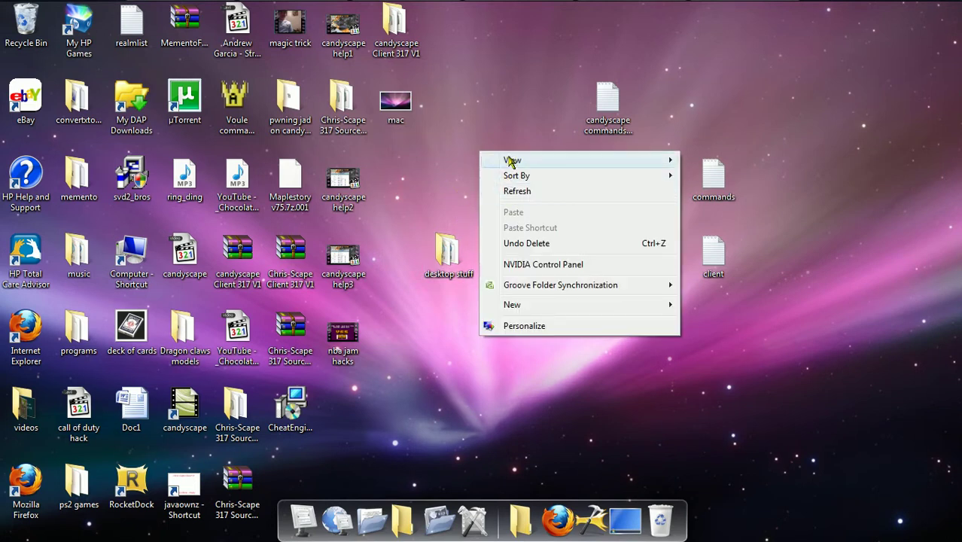
{"action": "mouse_move", "coordinate": [509, 160]}
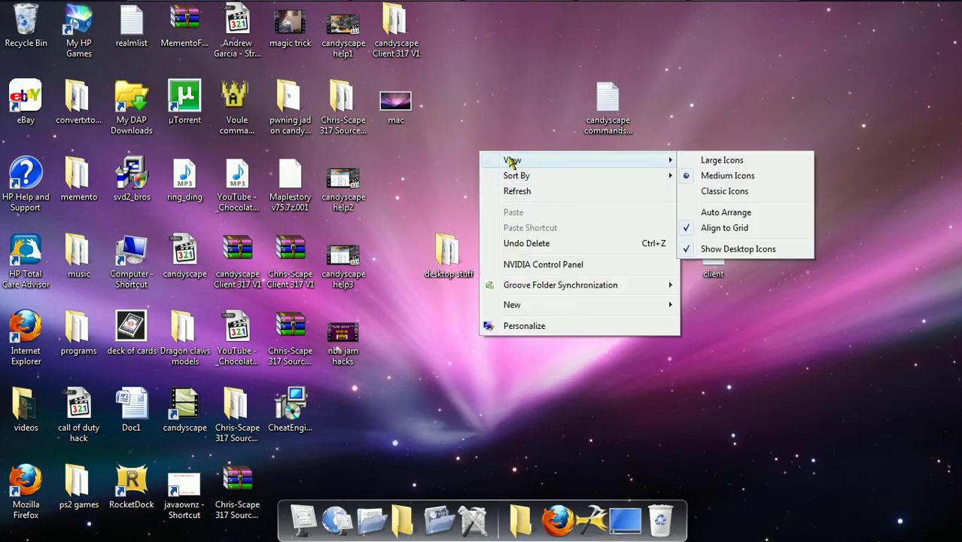
{"action": "left_click", "coordinate": [725, 255]}
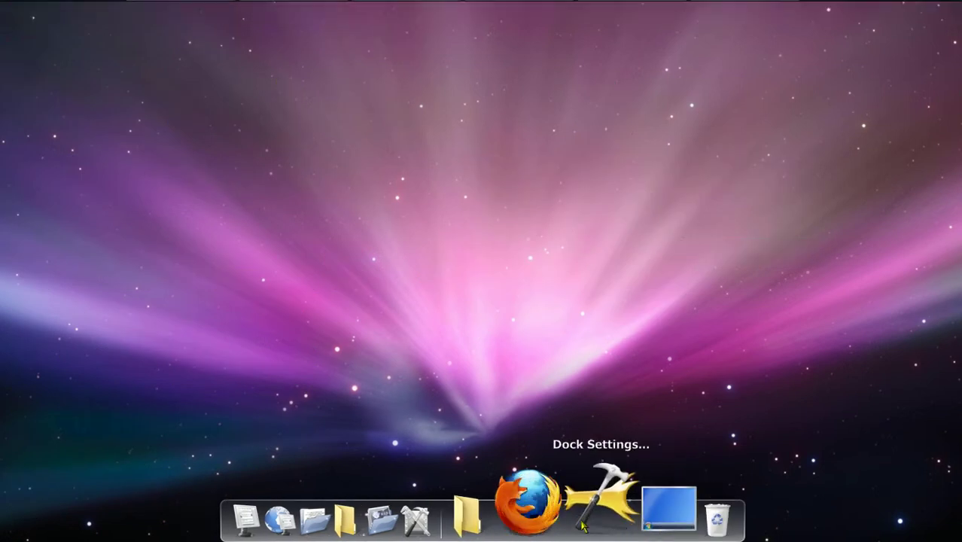
- Restore the note and replace its text with "BYE BYE"
{"action": "mouse_move", "coordinate": [500, 3]}
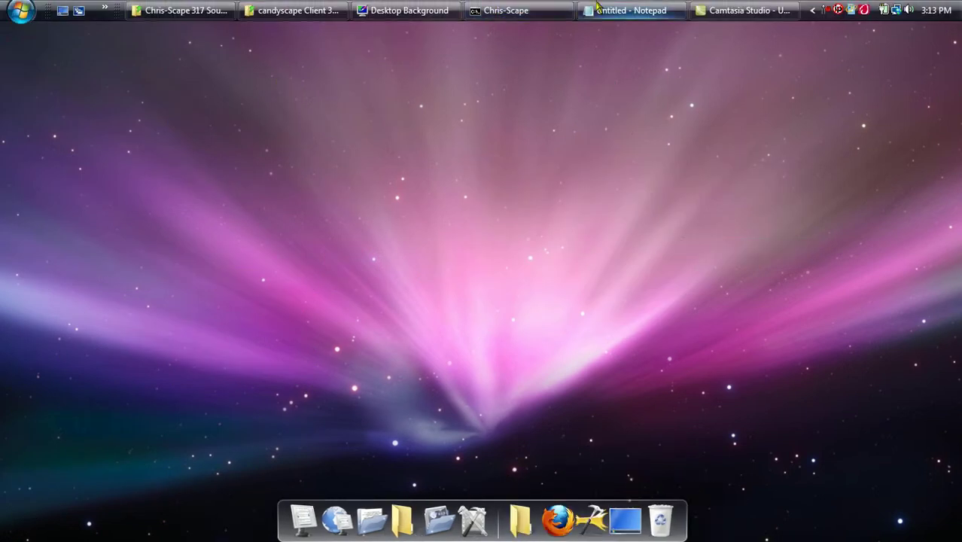
{"action": "left_click", "coordinate": [645, 15]}
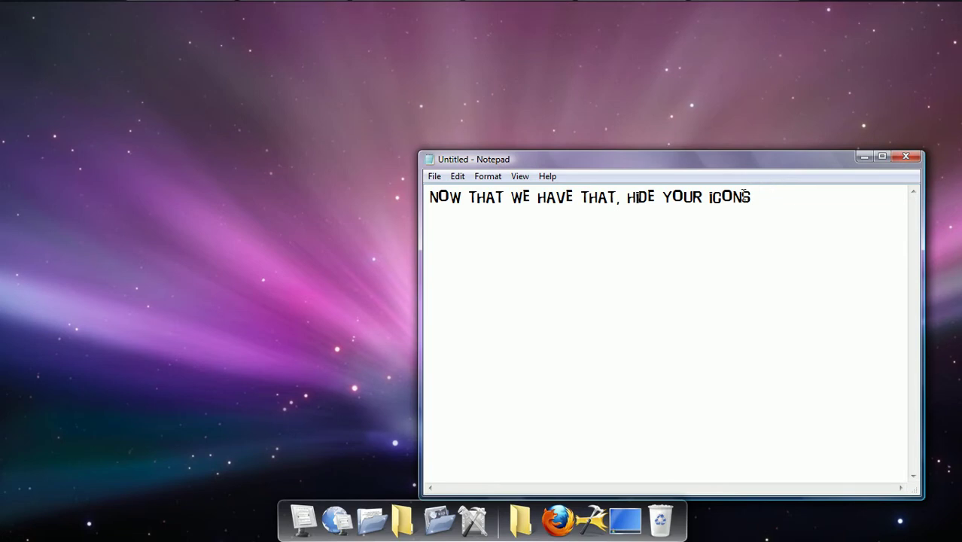
{"action": "key", "text": "ctrl+a"}
{"action": "type", "text": "BYE BYE"}
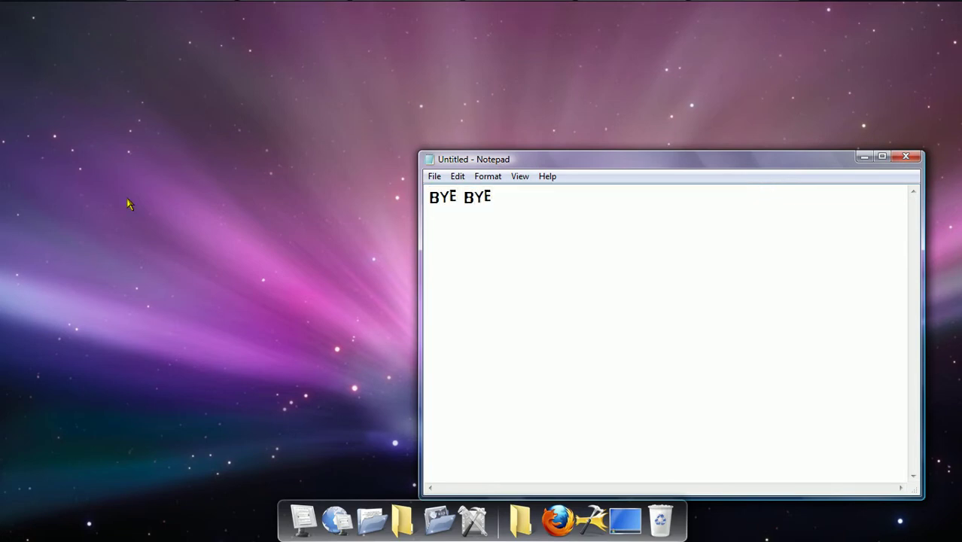
- Replace the note's text with "NOW GO TO CONTROL PANEL AND CHANGE TO YOUR MAC CRUSORS"
{"action": "key", "text": "ctrl+a"}
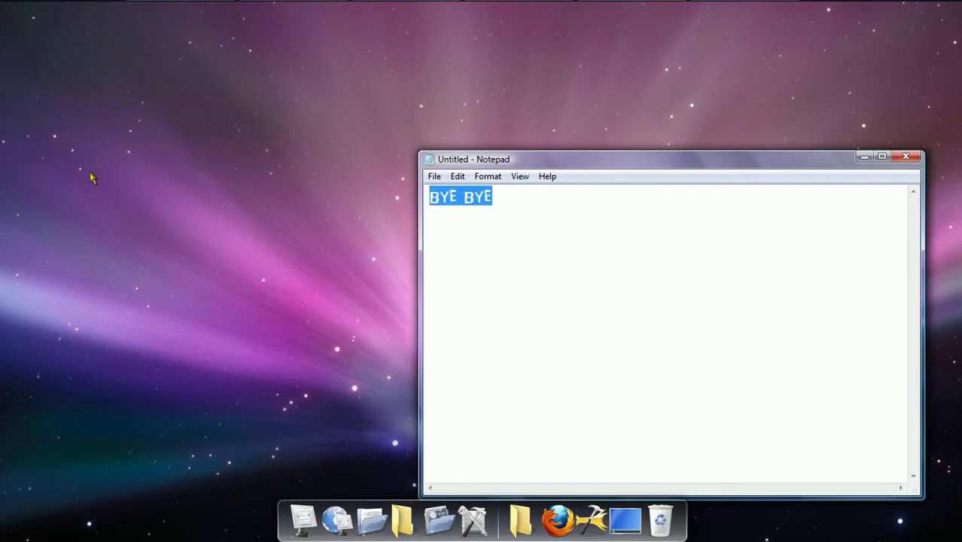
{"action": "key", "text": "BackSpace"}
{"action": "type", "text": "NOW"}
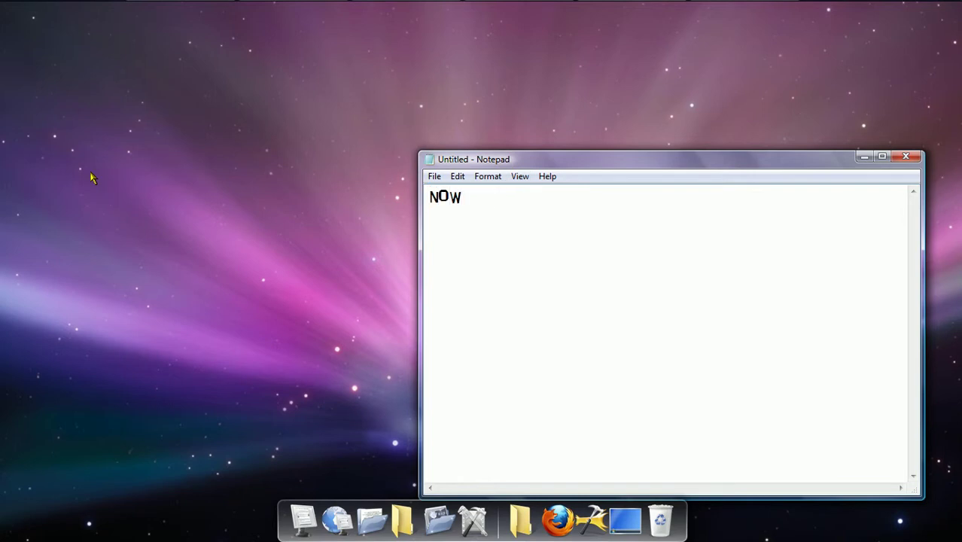
{"action": "type", "text": "GO TO CON"}
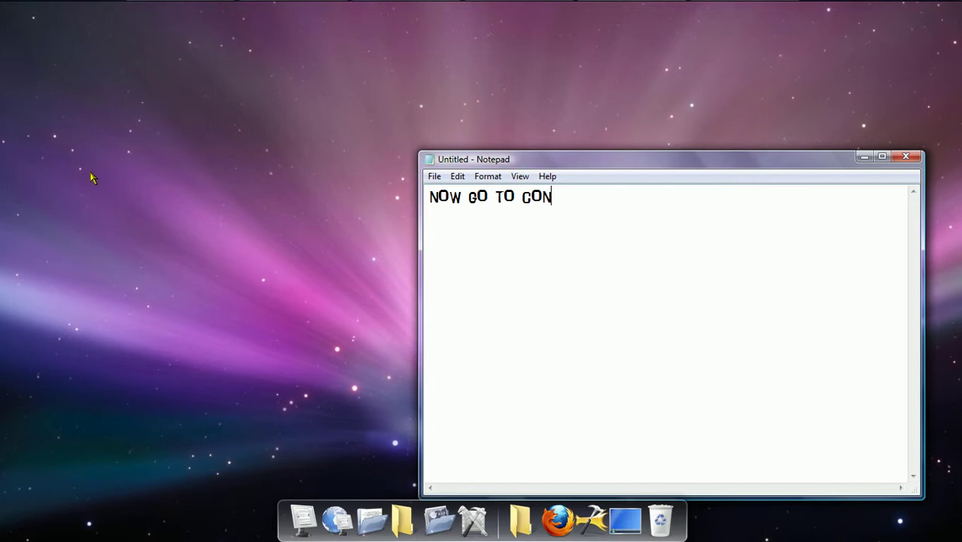
{"action": "type", "text": "TROL PANEL AND CHAGE"}
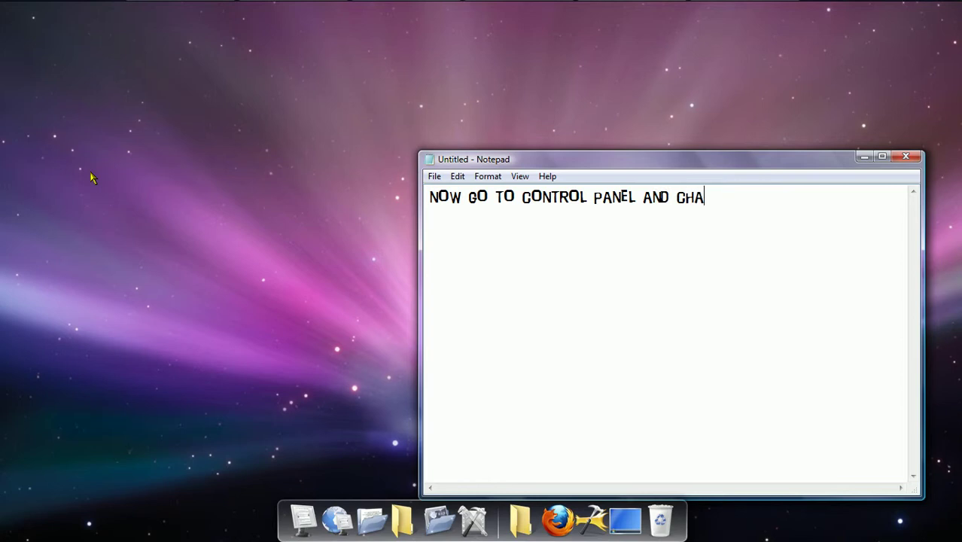
{"action": "key", "text": "BackSpace"}
{"action": "key", "text": "BackSpace"}
{"action": "type", "text": "NGE TO YOUR MAC "}
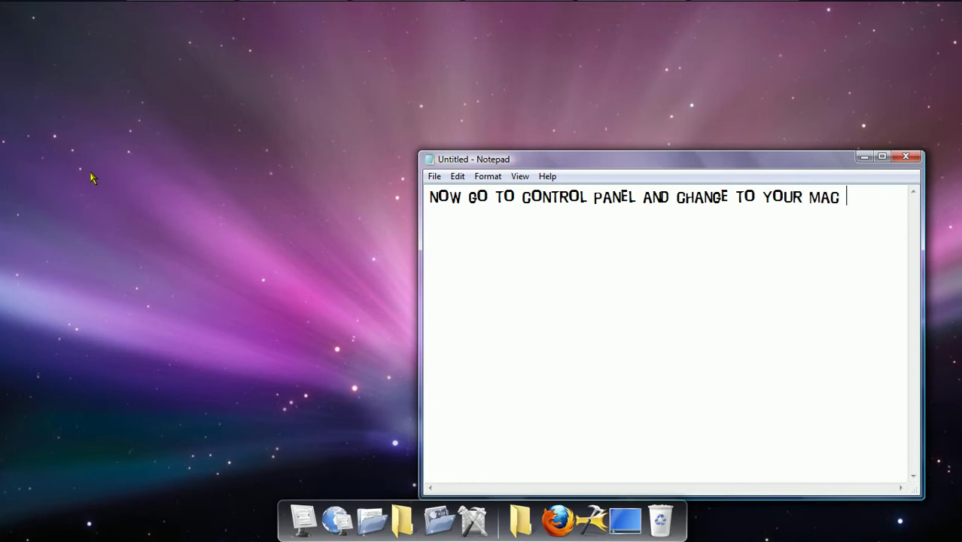
{"action": "type", "text": "C"}
{"action": "type", "text": "RUSORS"}
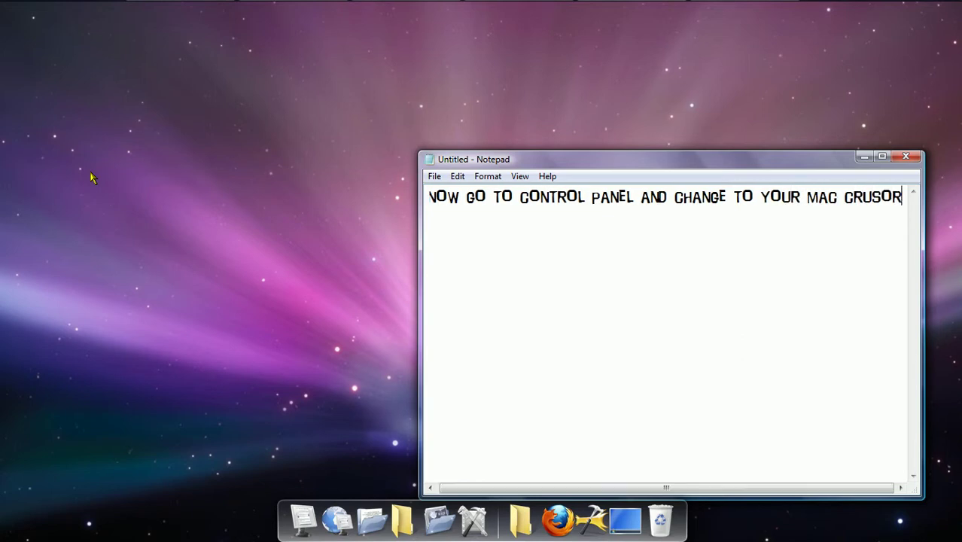
- Minimize the note and open the mouse pointer settings from the Control Panel
{"action": "left_click", "coordinate": [864, 156]}
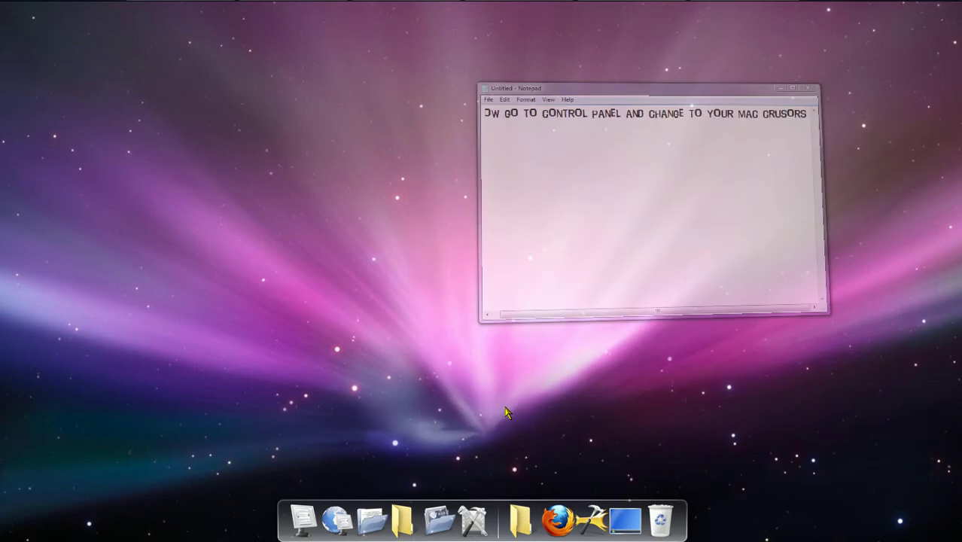
{"action": "left_click", "coordinate": [474, 522]}
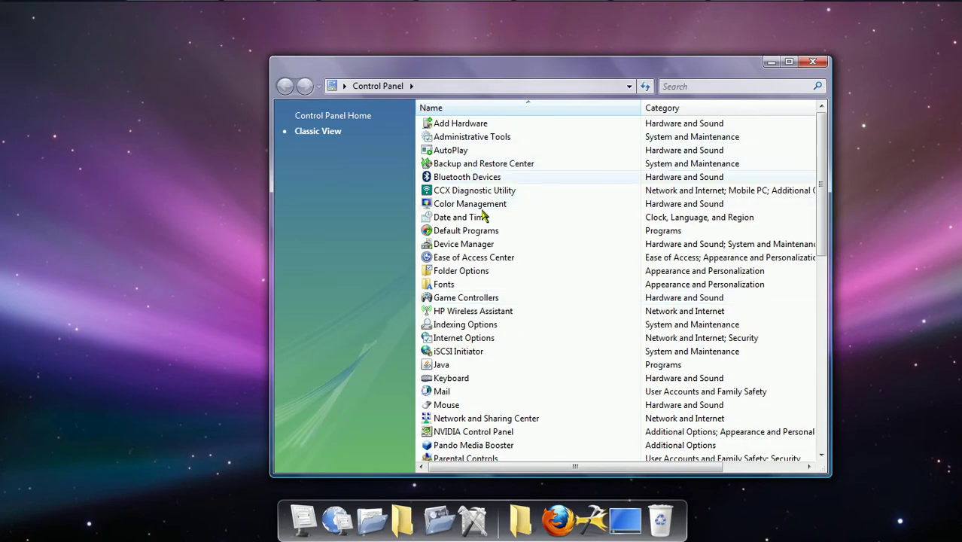
{"action": "left_click", "coordinate": [451, 407]}
{"action": "double_click", "coordinate": [452, 408]}
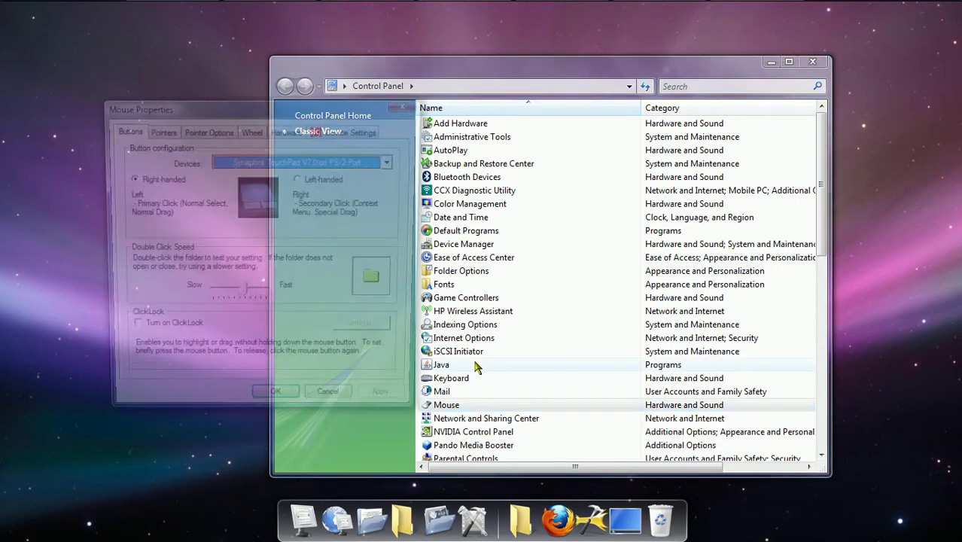
{"action": "left_click", "coordinate": [159, 132]}
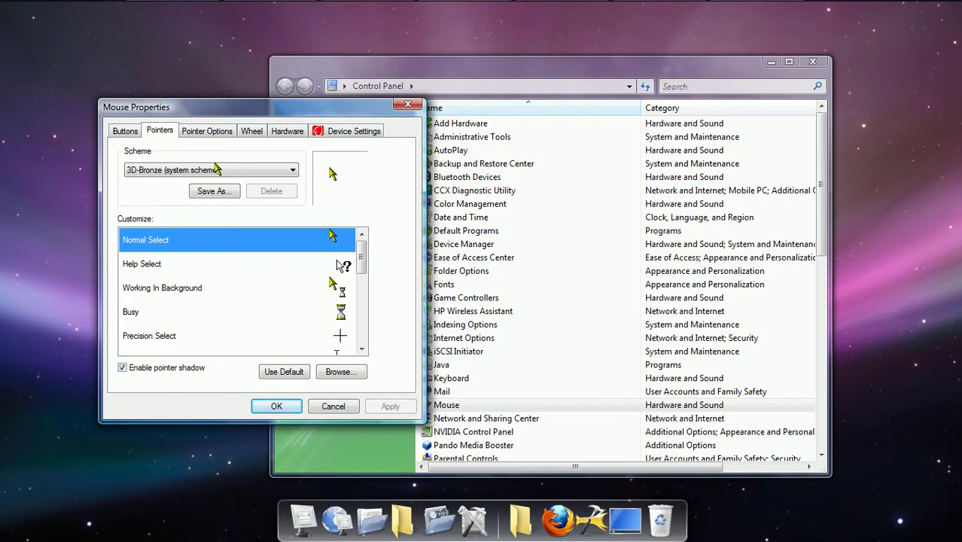
- Apply the Mac OS X pointer scheme, then close Mouse Properties and the Control Panel
{"action": "left_click", "coordinate": [291, 172]}
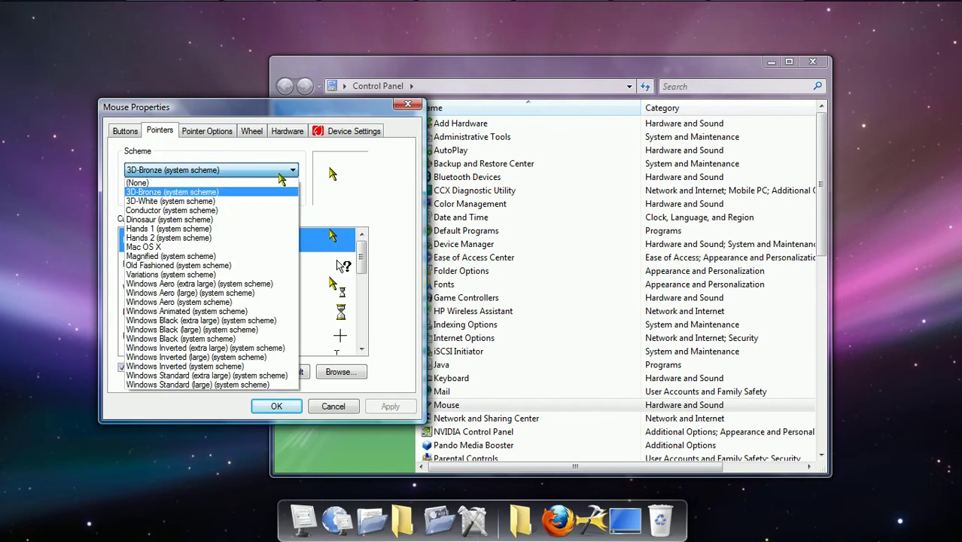
{"action": "left_click", "coordinate": [144, 248]}
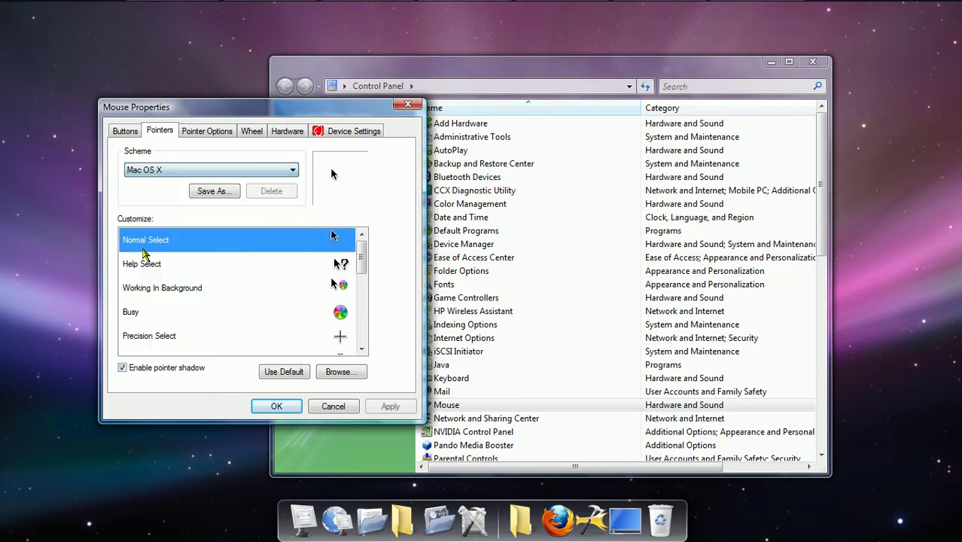
{"action": "key", "text": "Down"}
{"action": "key", "text": "Down"}
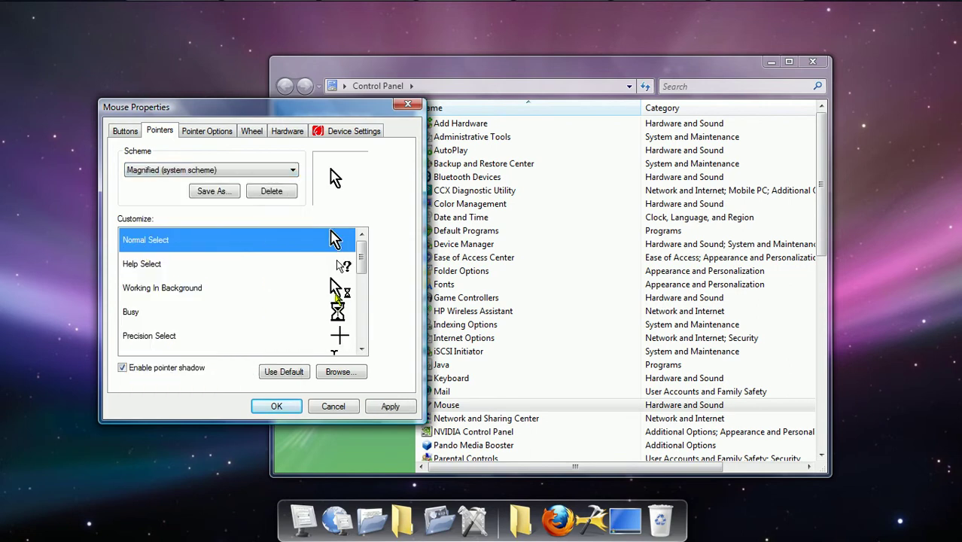
{"action": "key", "text": "Up"}
{"action": "key", "text": "Up"}
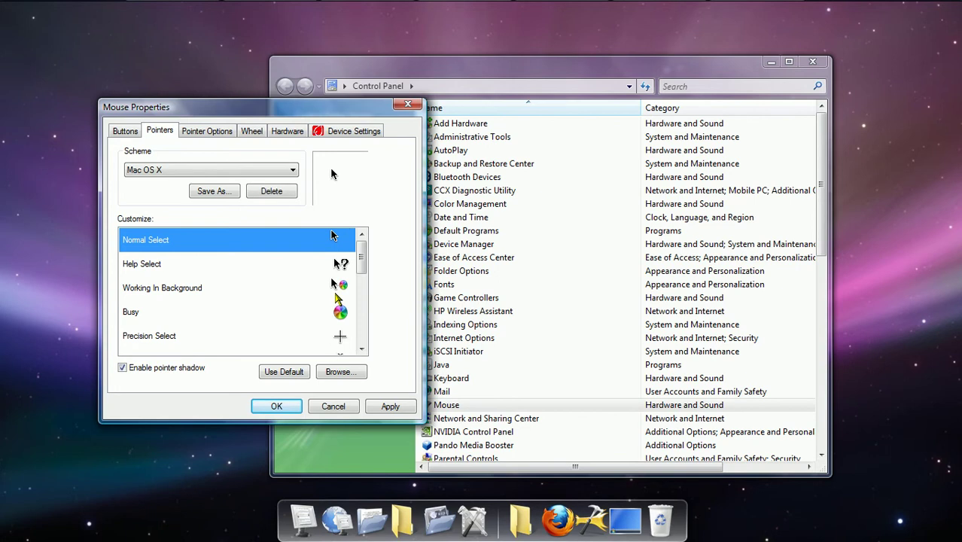
{"action": "left_click_drag", "start_coordinate": [361, 274], "coordinate": [361, 244]}
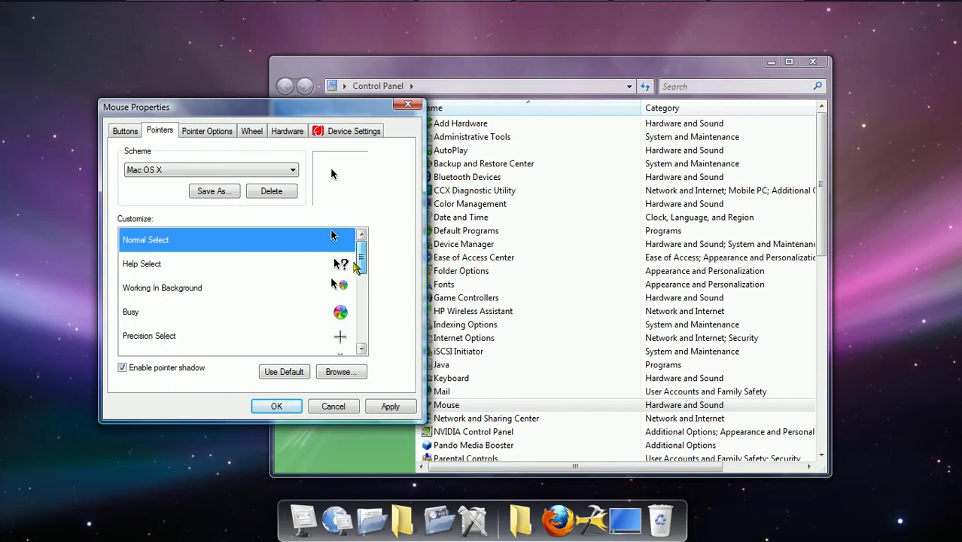
{"action": "left_click", "coordinate": [389, 411]}
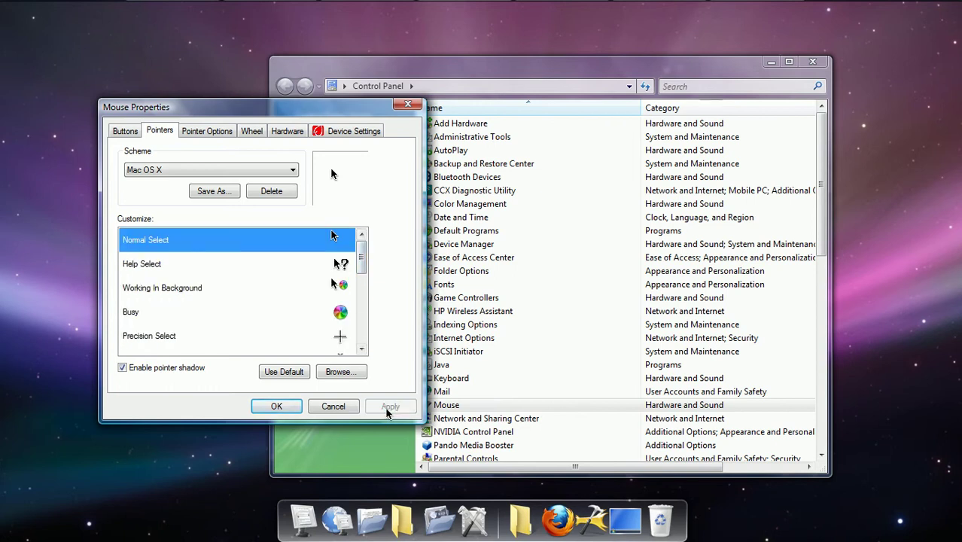
{"action": "left_click", "coordinate": [277, 409]}
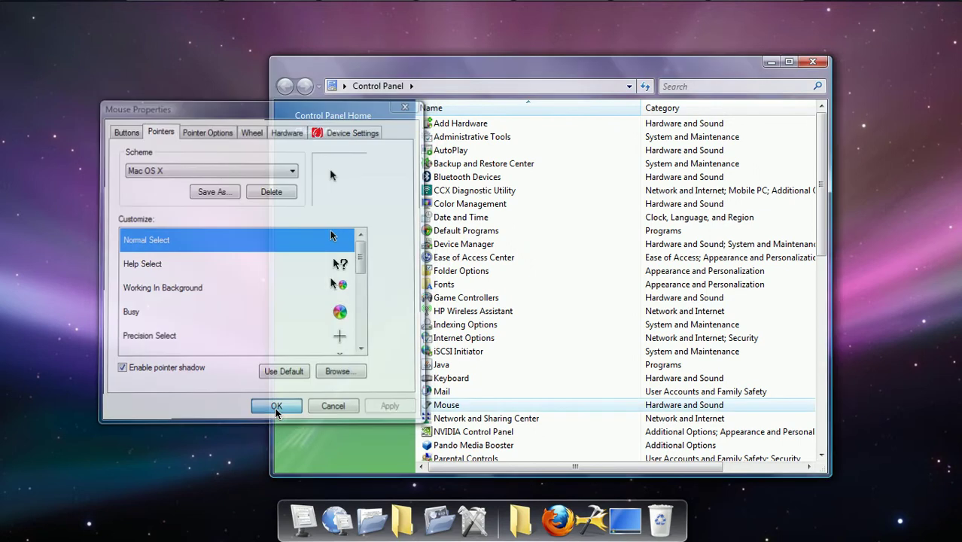
{"action": "left_click", "coordinate": [813, 63]}
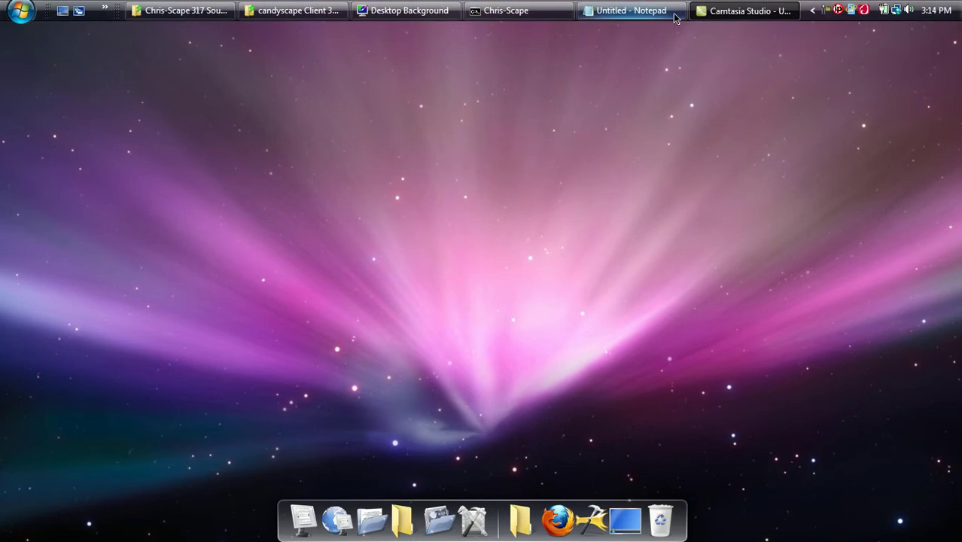
- Restore the note, replace its text with "NOW TELL ME THIS DOSENT LOOK LIKE A MAC!" and minimize it
{"action": "left_click", "coordinate": [668, 12]}
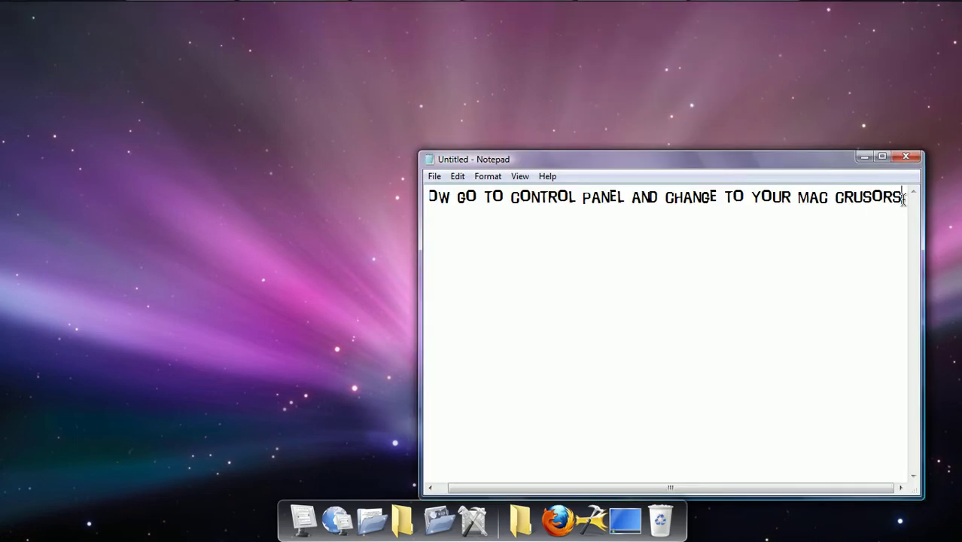
{"action": "key", "text": "Return"}
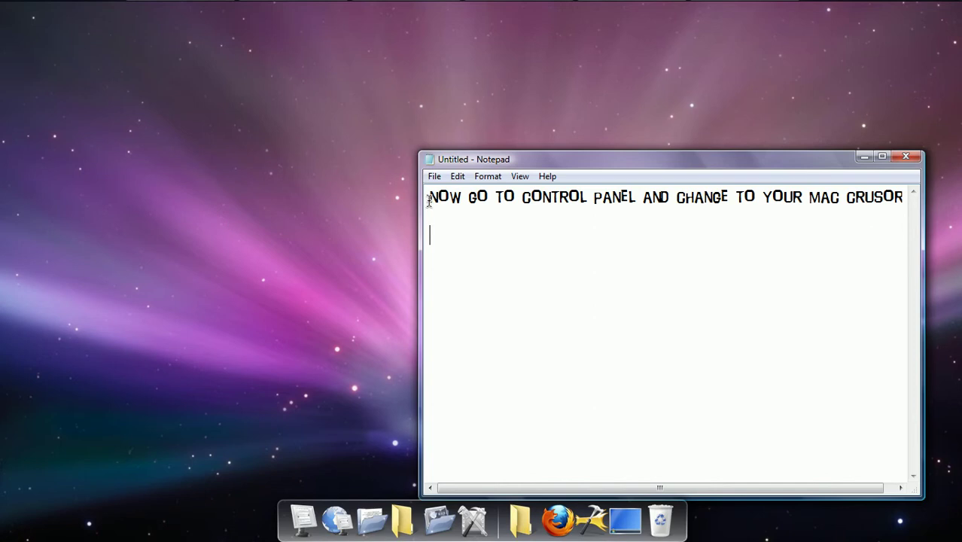
{"action": "key", "text": "ctrl+a"}
{"action": "key", "text": "Delete"}
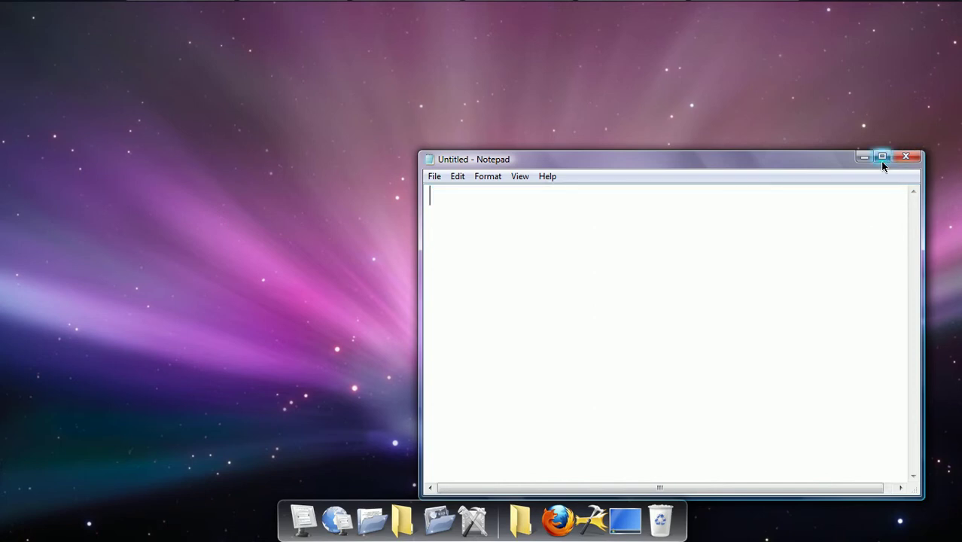
{"action": "type", "text": "NOW TE"}
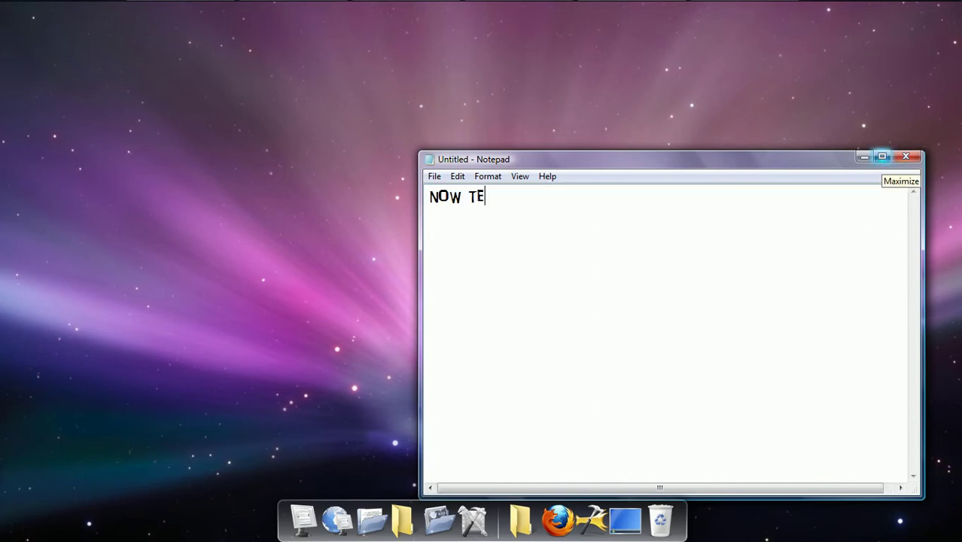
{"action": "type", "text": "LL ME THIS DO"}
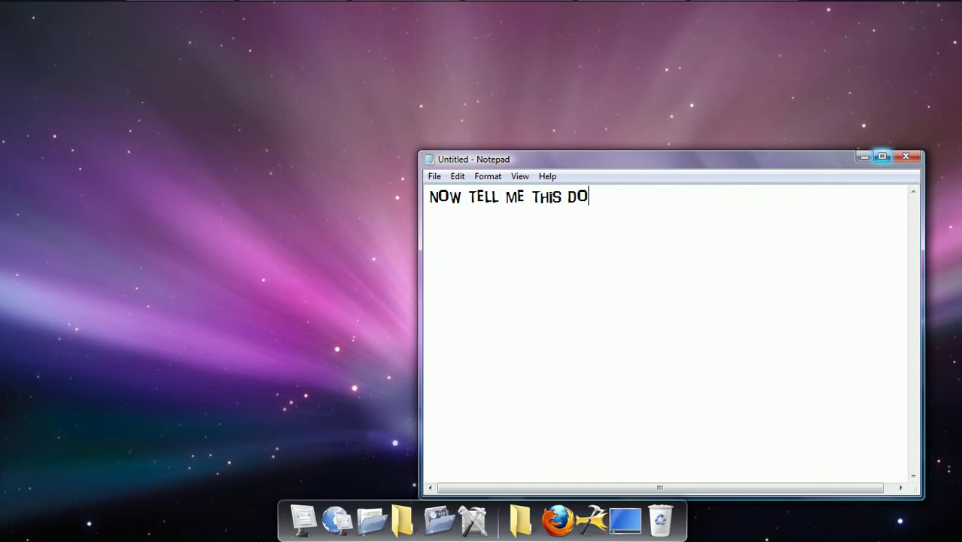
{"action": "type", "text": "SENT LO"}
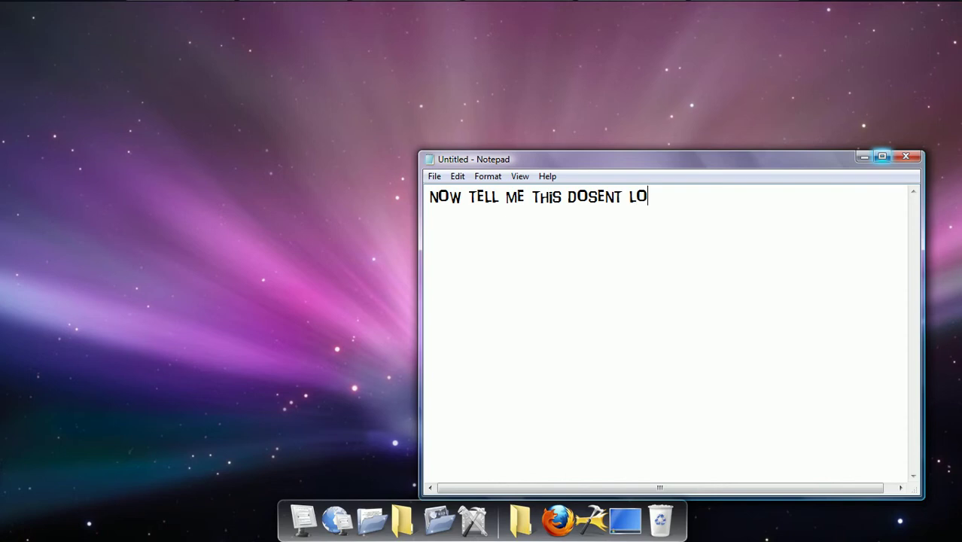
{"action": "type", "text": "OK LIKE A MAG"}
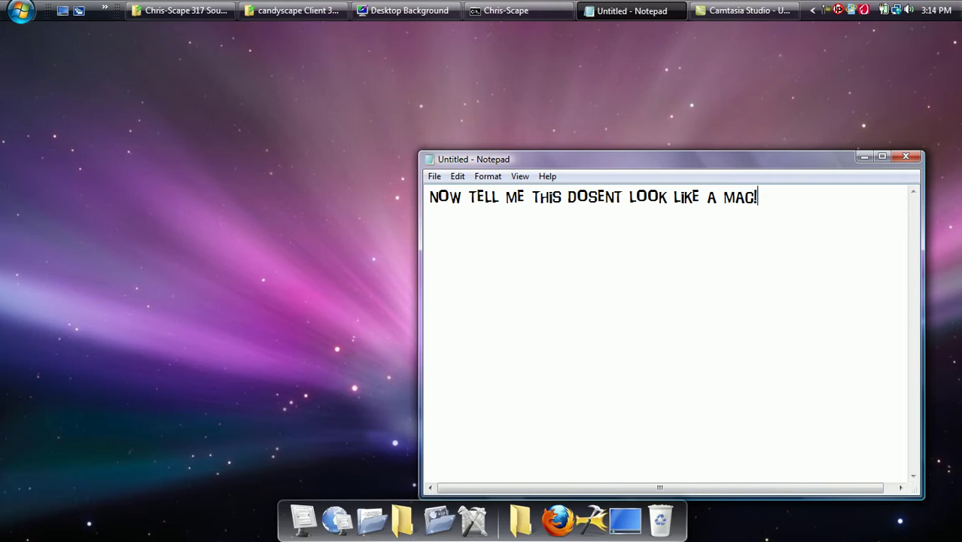
{"action": "type", "text": "!"}
{"action": "left_click", "coordinate": [862, 157]}
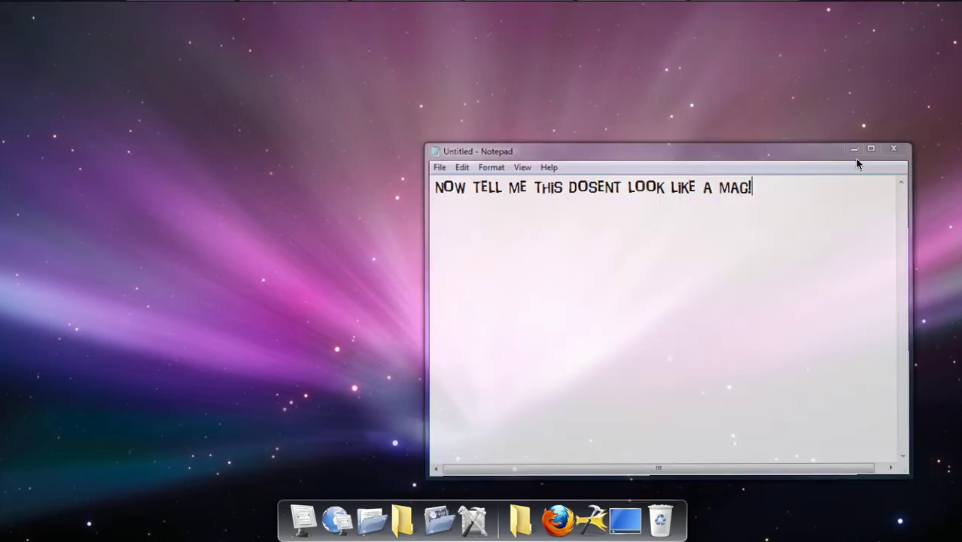
{"action": "left_click", "coordinate": [855, 153]}
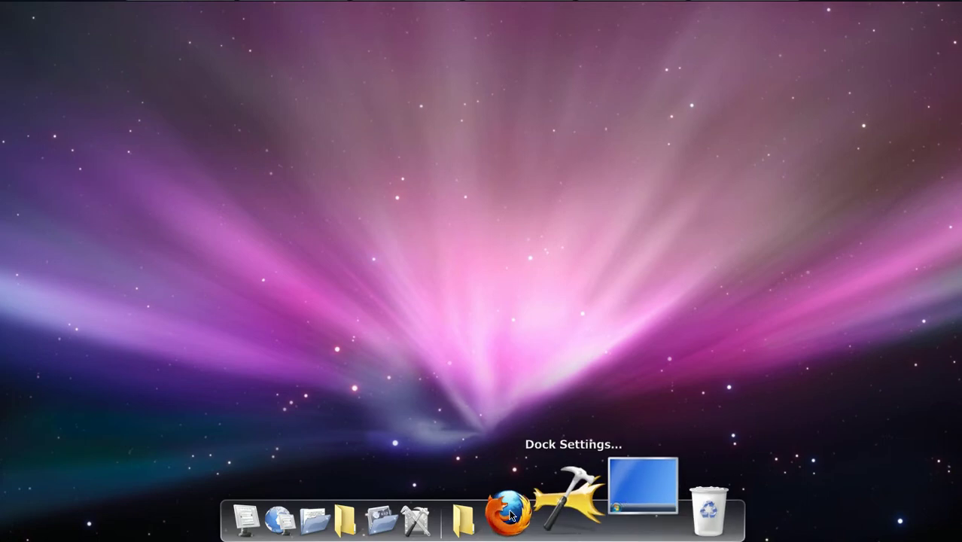
- Launch Firefox from the dock and close the minimized Desktop Background window
{"action": "left_click", "coordinate": [561, 512]}
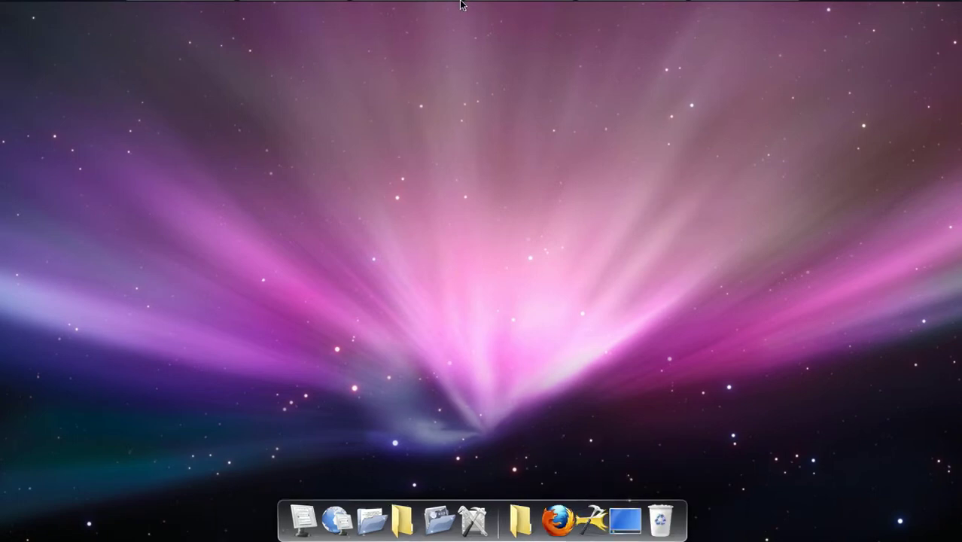
{"action": "mouse_move", "coordinate": [813, 8]}
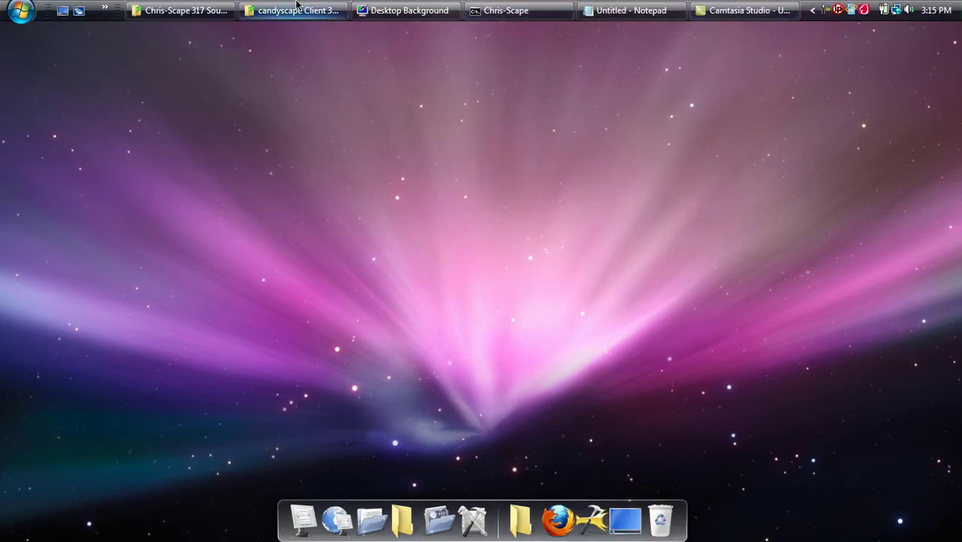
{"action": "mouse_move", "coordinate": [350, 4]}
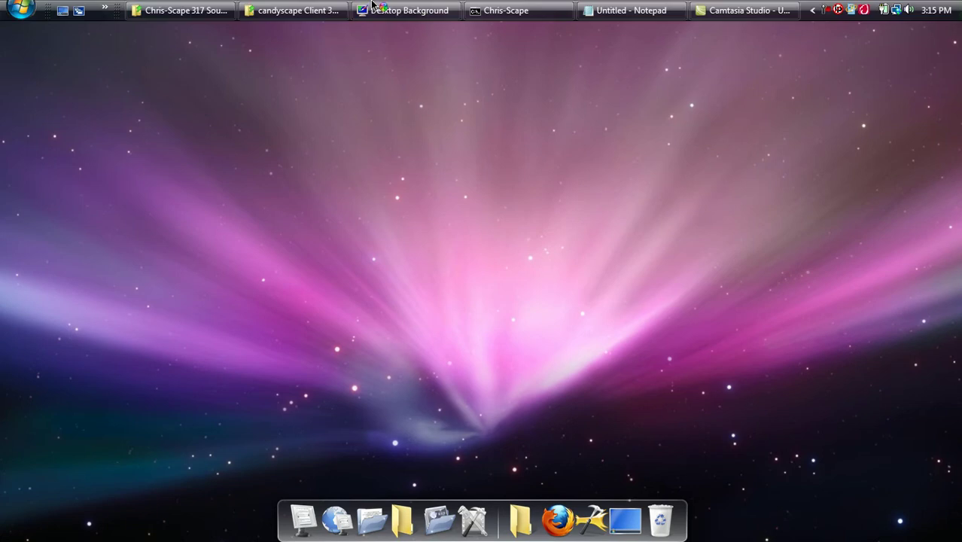
{"action": "right_click", "coordinate": [399, 11]}
{"action": "left_click", "coordinate": [459, 101]}
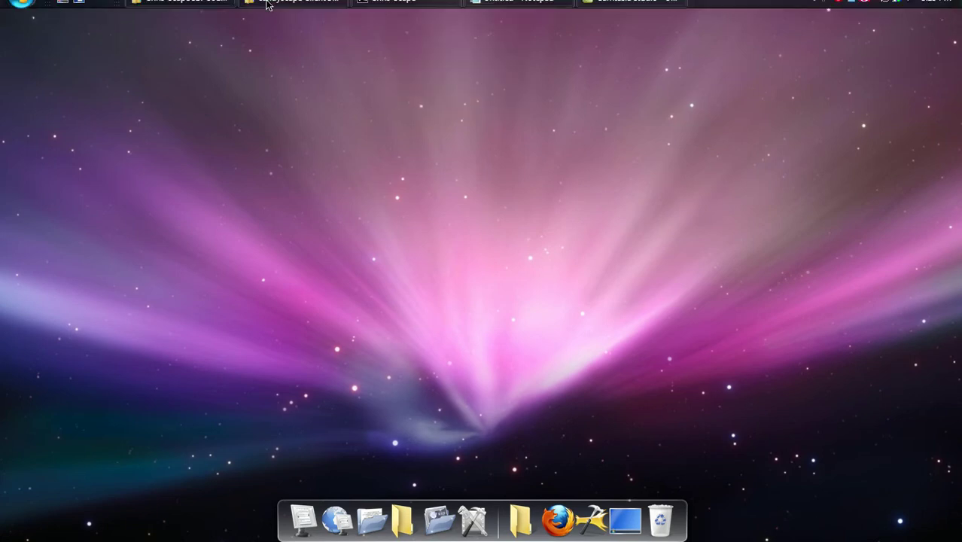
{"action": "left_click", "coordinate": [298, 11]}
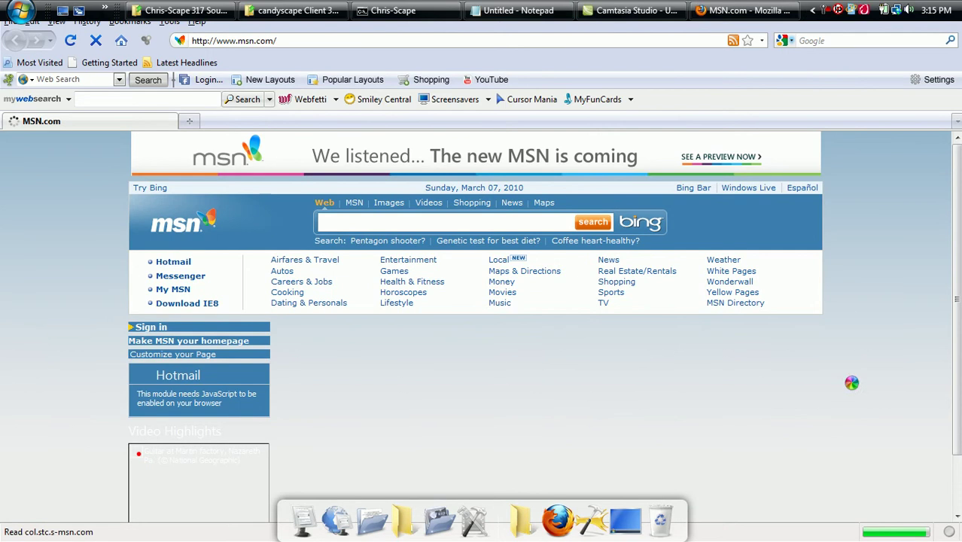
- Replace the note's text with "iF U WANT YOU CAN MOVE THE TASKBAR TO THE SiDE" and add "LOL DiE" on a second line
{"action": "key", "text": "alt+Tab"}
{"action": "key", "text": "ctrl+a"}
{"action": "type", "text": "iF U "}
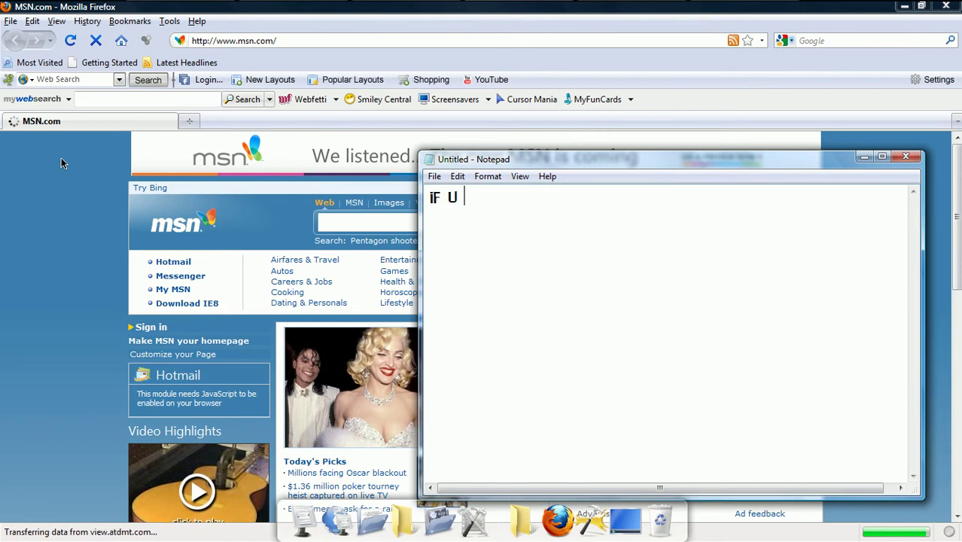
{"action": "type", "text": "WANR"}
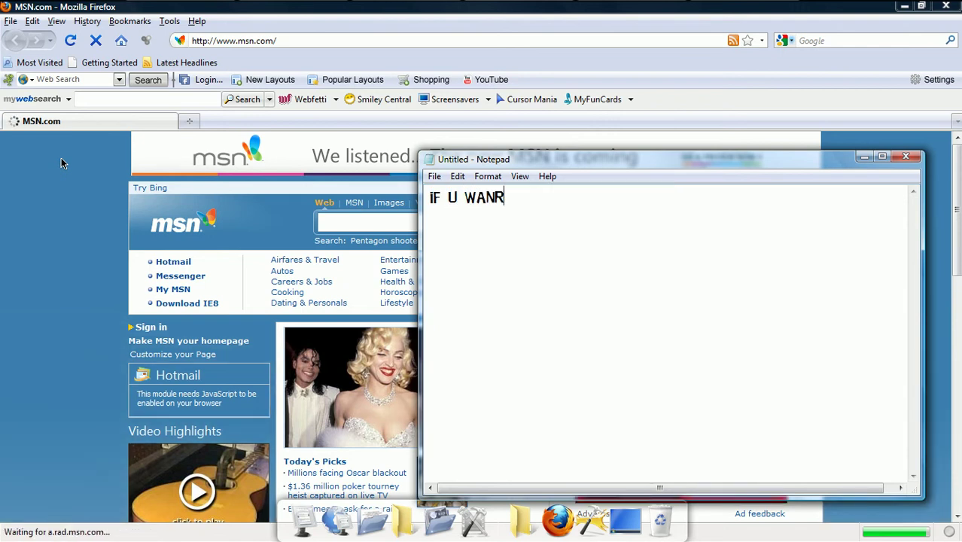
{"action": "key", "text": "BackSpace"}
{"action": "type", "text": "T YOU V"}
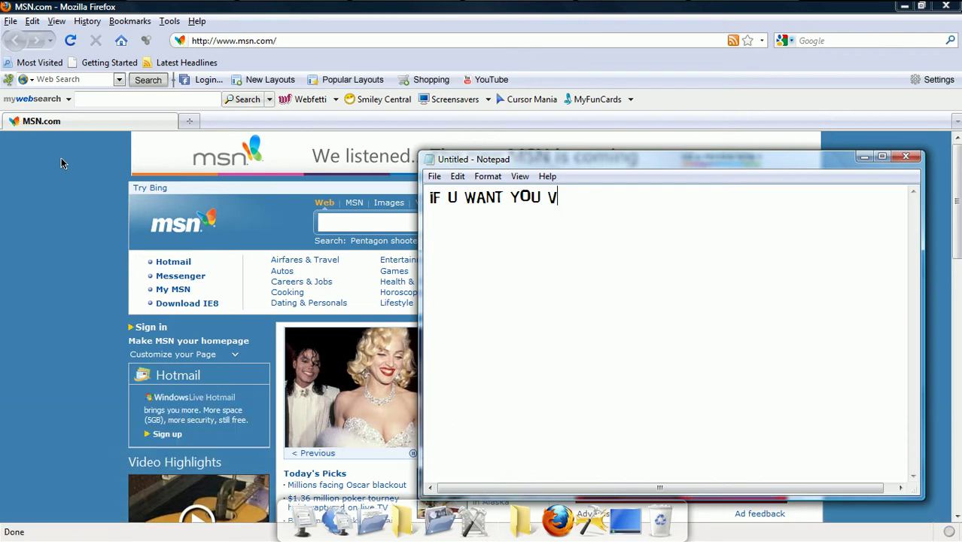
{"action": "key", "text": "BackSpace"}
{"action": "type", "text": "CAN MOVE "}
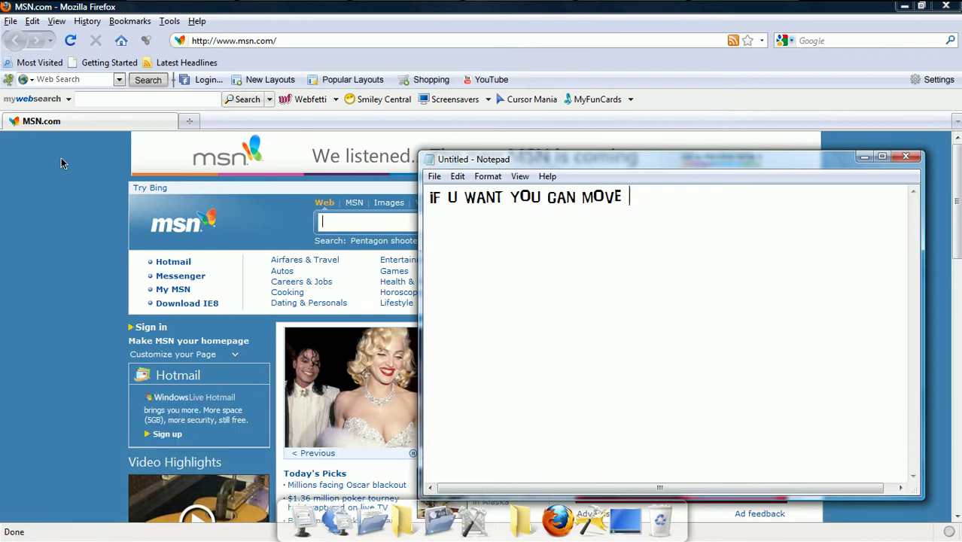
{"action": "type", "text": "THE TAS"}
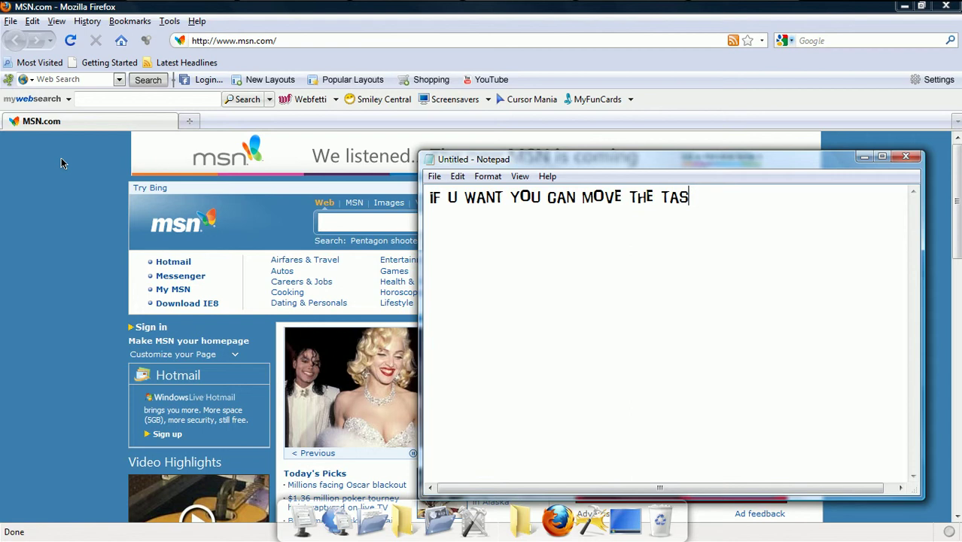
{"action": "type", "text": "KBAR TO THE DiE"}
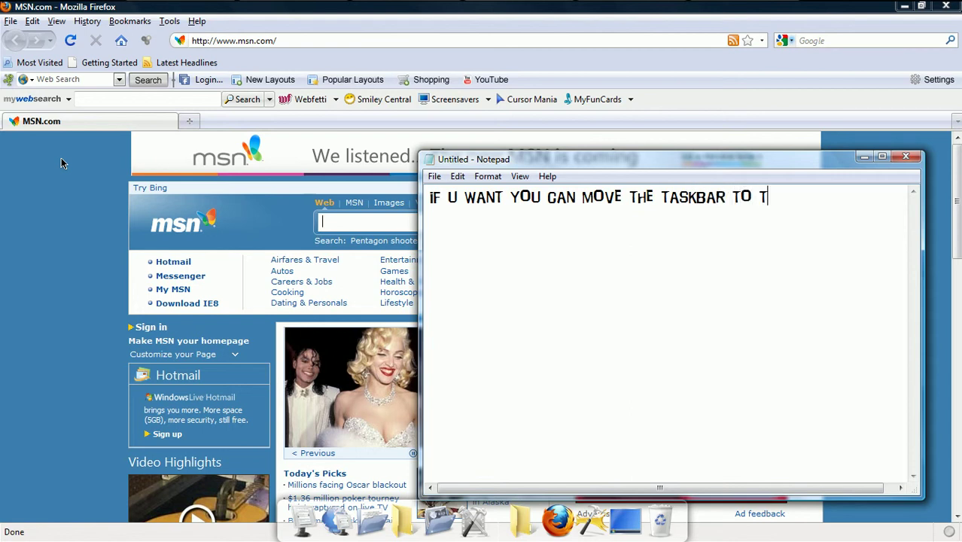
{"action": "key", "text": "BackSpace"}
{"action": "key", "text": "BackSpace"}
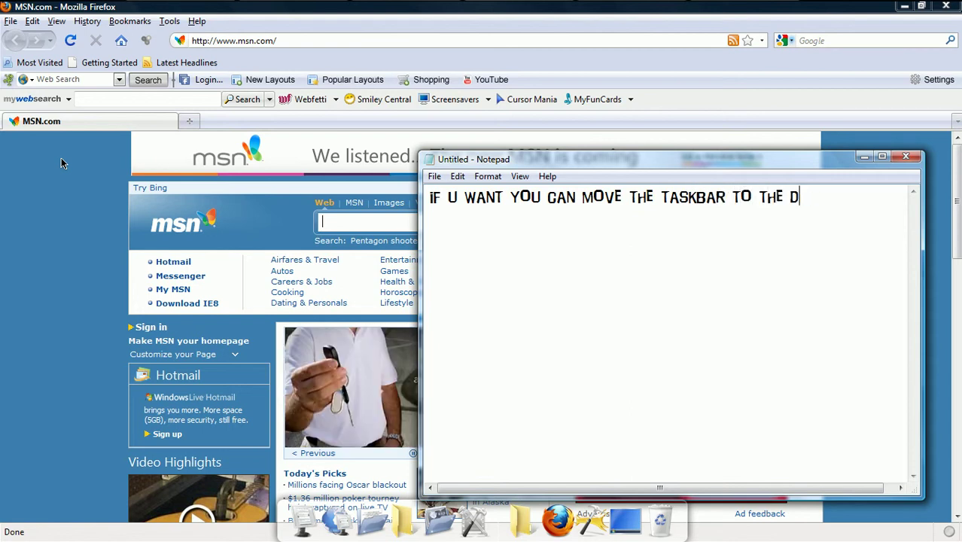
{"action": "key", "text": "BackSpace"}
{"action": "type", "text": "SiDE"}
{"action": "key", "text": "Return"}
{"action": "type", "text": "LOL DiE"}
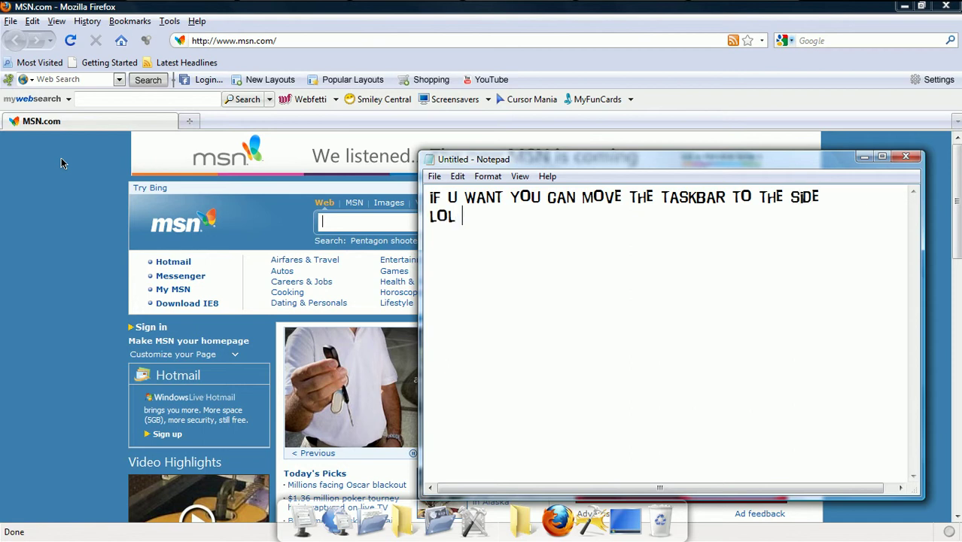
- Clear all the text from the note, then minimize both the Notepad and Firefox windows
{"action": "key", "text": "ctrl+a"}
{"action": "key", "text": "BackSpace"}
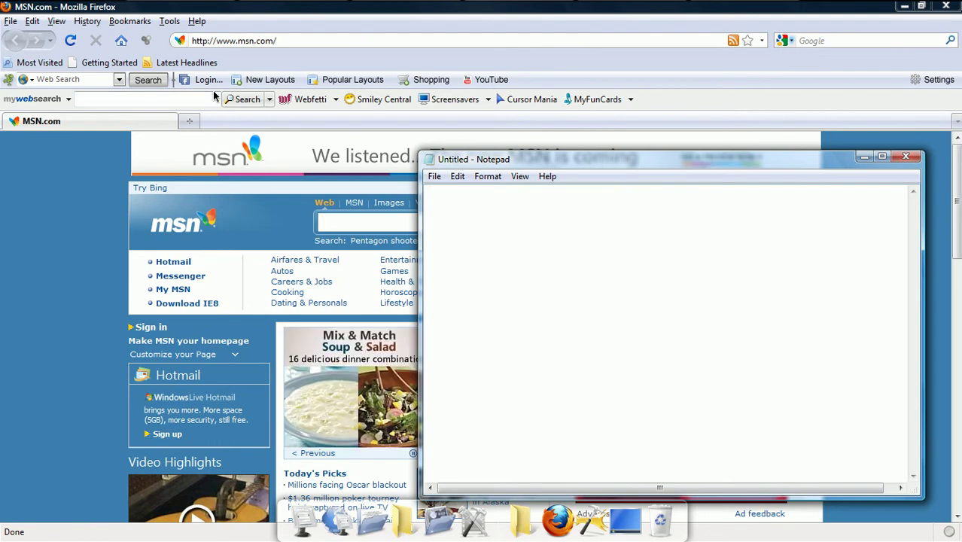
{"action": "left_click", "coordinate": [864, 157]}
{"action": "left_click", "coordinate": [904, 7]}
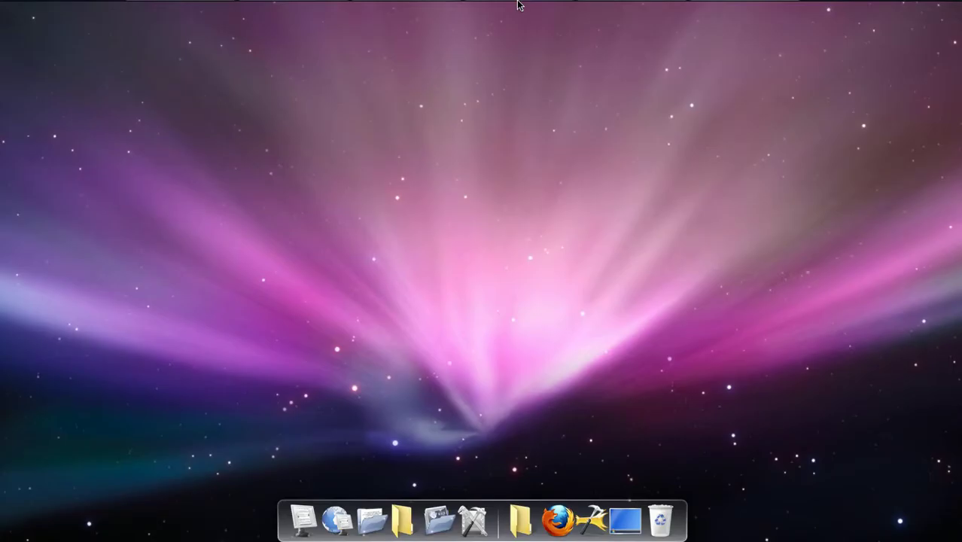
- Close the minimized Firefox window and move the taskbar to the left edge of the desktop
{"action": "mouse_move", "coordinate": [517, 3]}
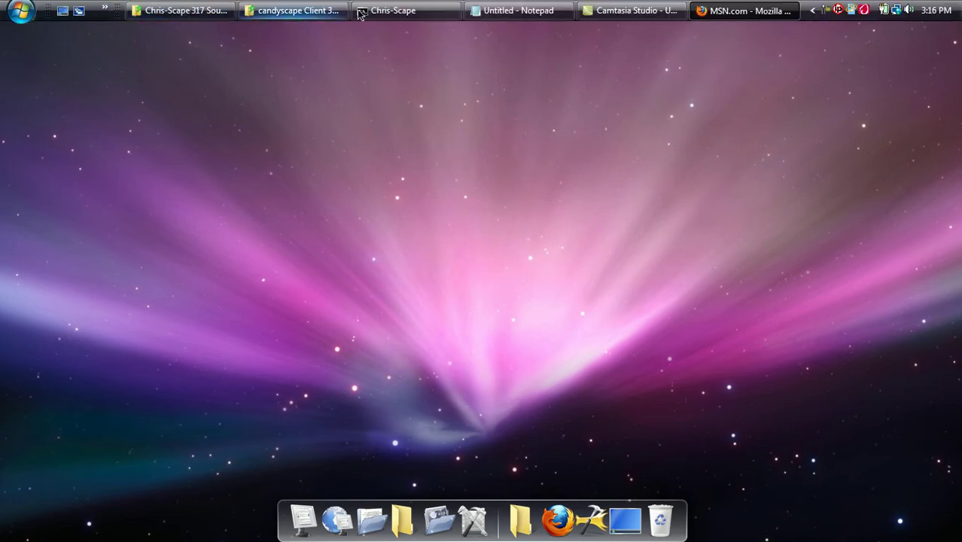
{"action": "right_click", "coordinate": [756, 12]}
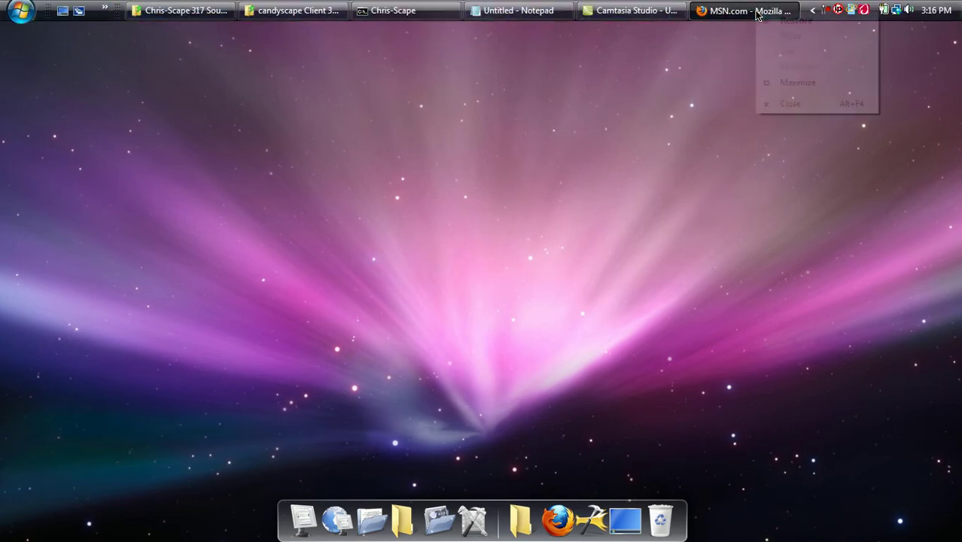
{"action": "left_click", "coordinate": [790, 104]}
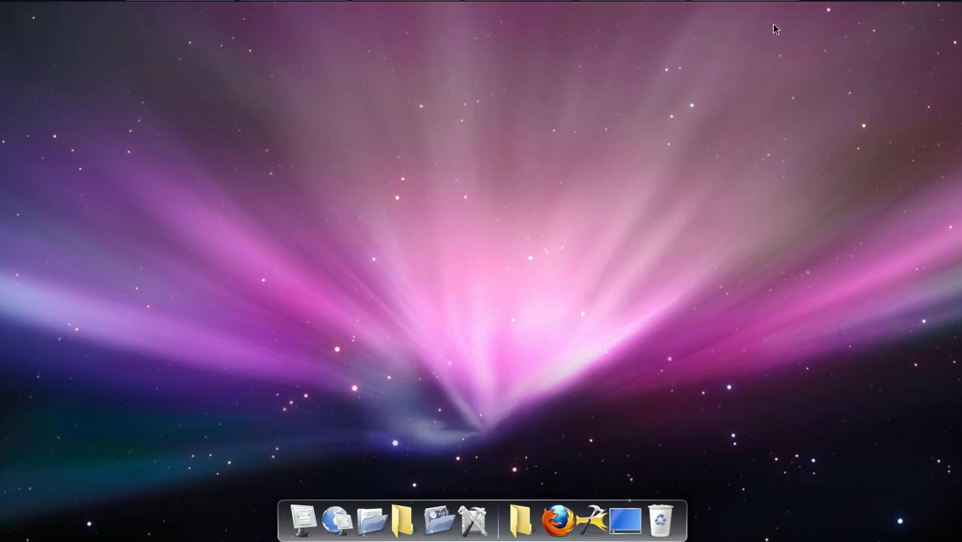
{"action": "left_click_drag", "start_coordinate": [760, 15], "coordinate": [10, 230]}
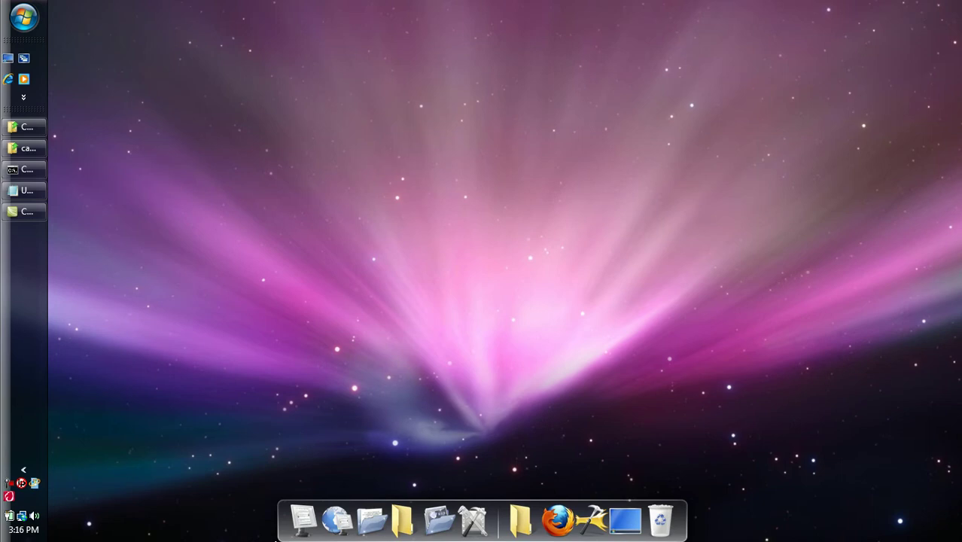
- Restore the note, write "NOW ITS NOT IN THE WAY WHEN U HAVE TO CLOOSE SOMETHING" and minimize it
{"action": "mouse_move", "coordinate": [3, 103]}
{"action": "left_click", "coordinate": [23, 190]}
{"action": "type", "text": "NOT"}
{"action": "key", "text": "BackSpace"}
{"action": "type", "text": "W its "}
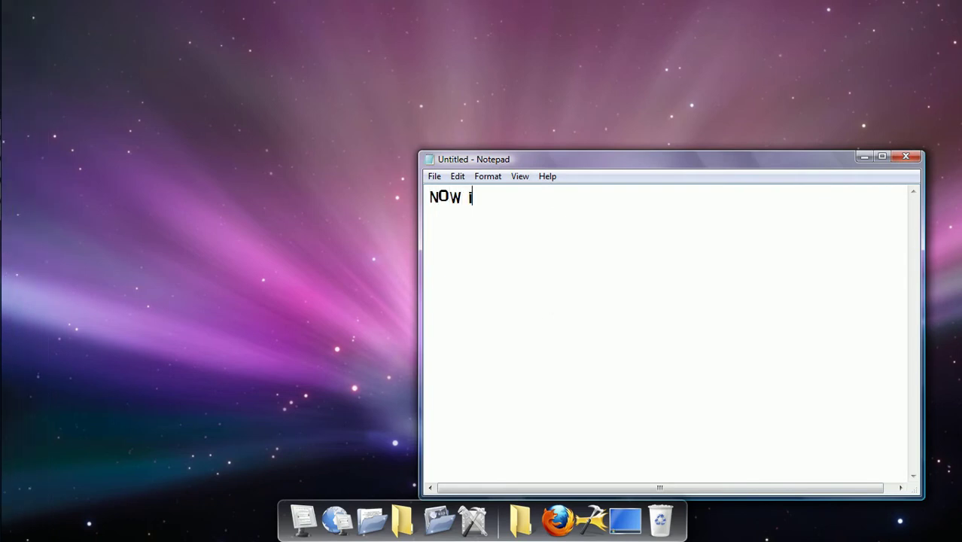
{"action": "type", "text": "not in the "}
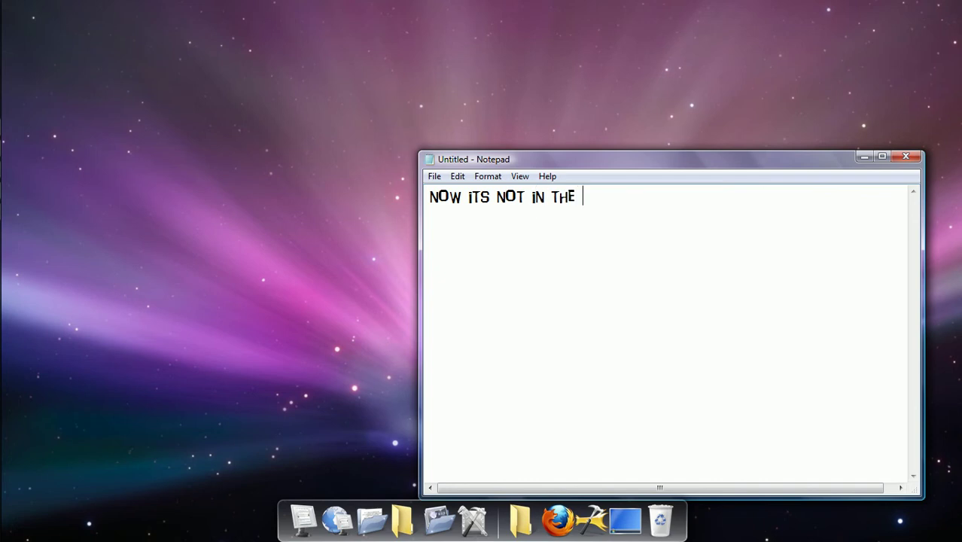
{"action": "type", "text": "WAY WHEN"}
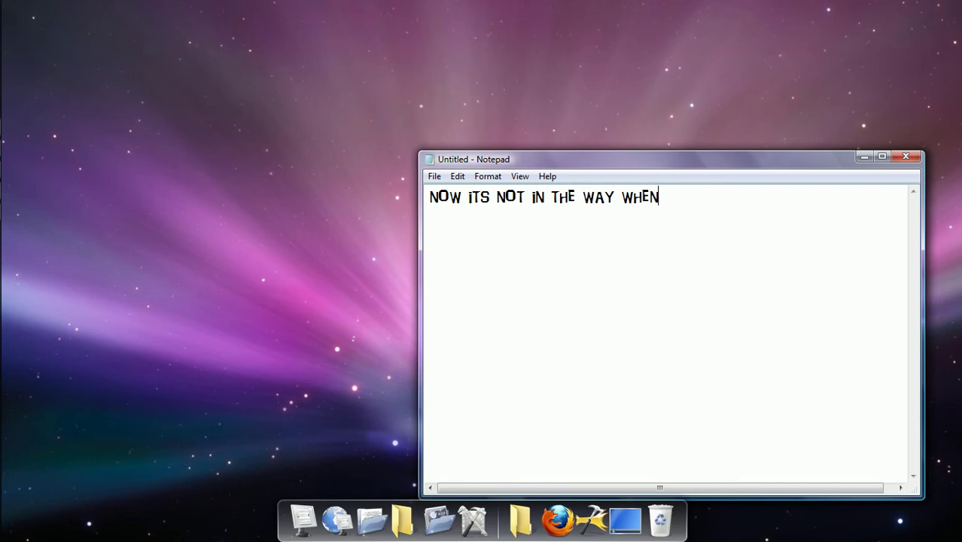
{"action": "type", "text": " U HAVE TO "}
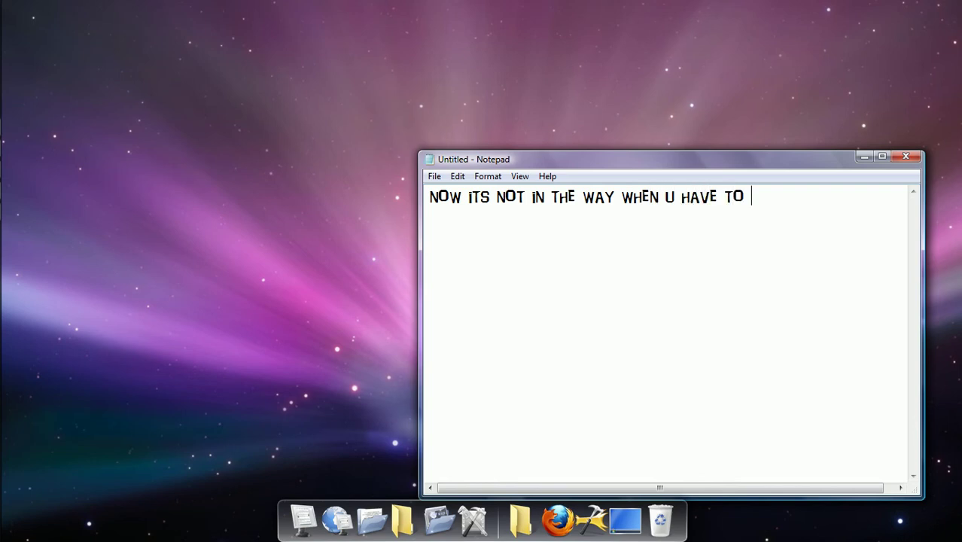
{"action": "type", "text": "CLOOSE SOM"}
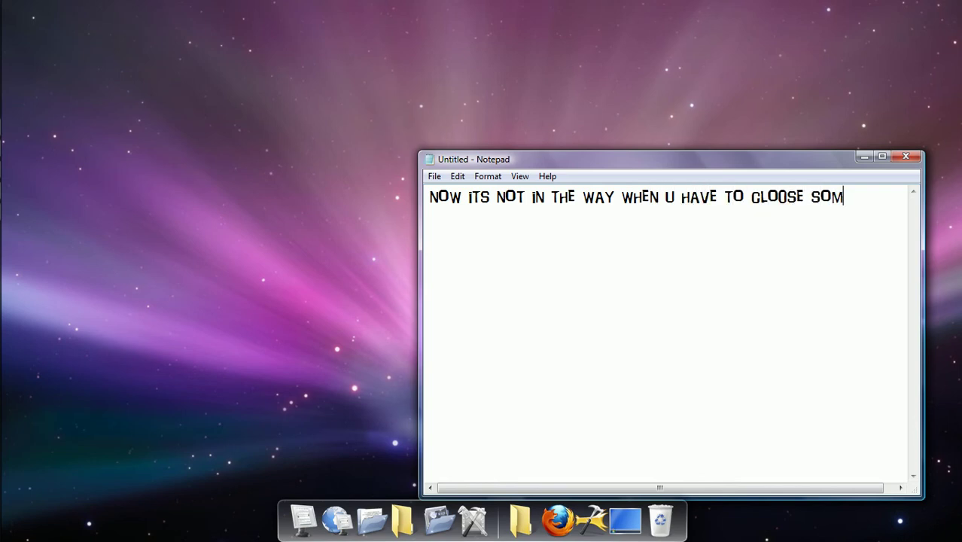
{"action": "type", "text": "ETHING"}
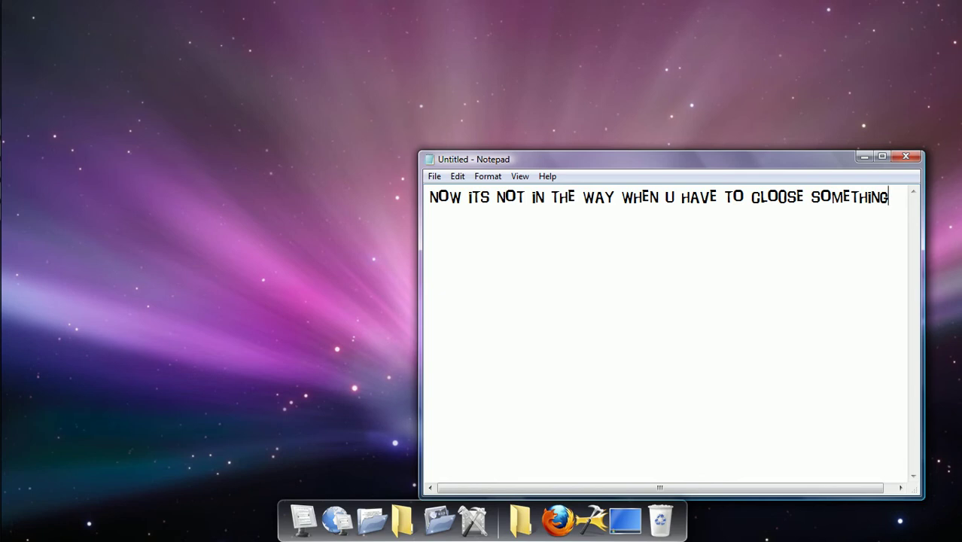
{"action": "key", "text": "Return"}
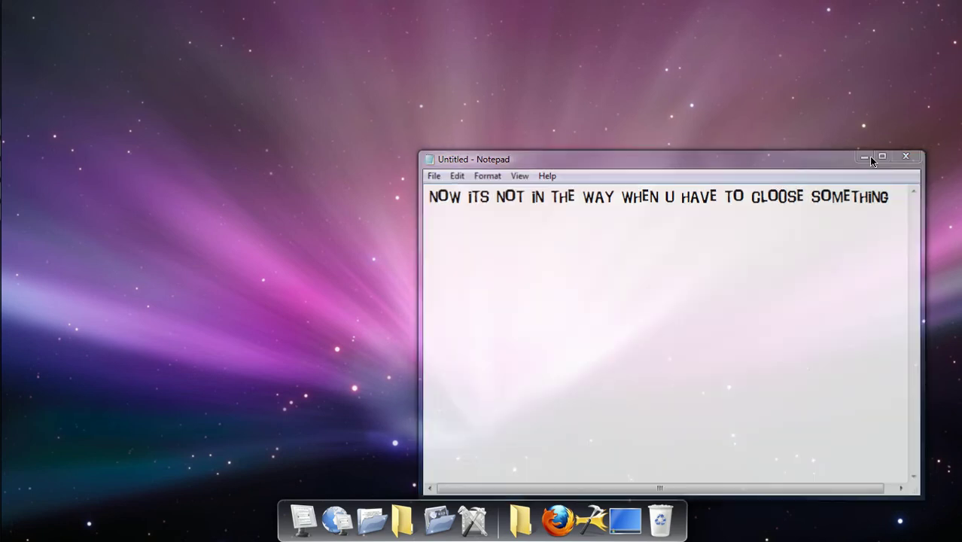
{"action": "left_click", "coordinate": [866, 156]}
- Launch Firefox from the dock and close its window to test access to the window controls
{"action": "mouse_move", "coordinate": [3, 144]}
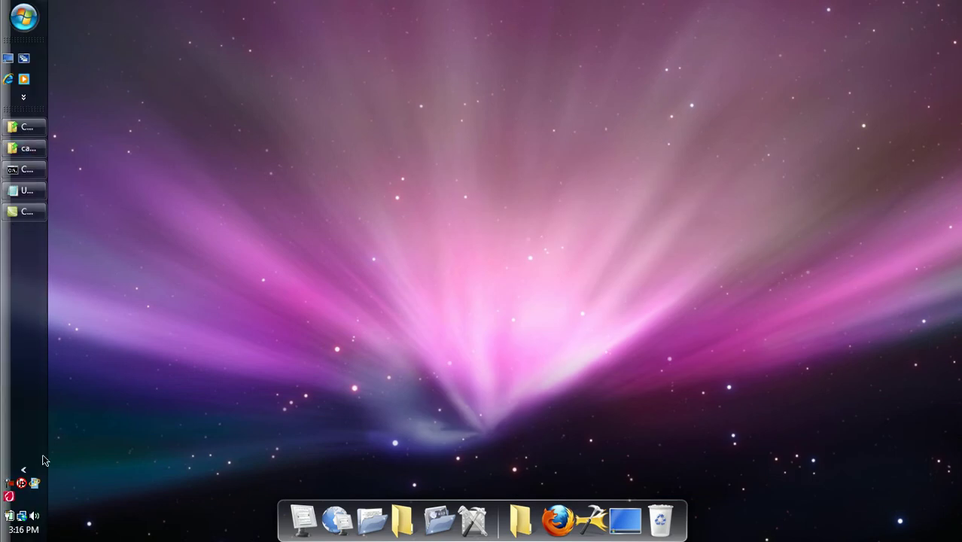
{"action": "left_click_drag", "start_coordinate": [47, 409], "coordinate": [39, 358]}
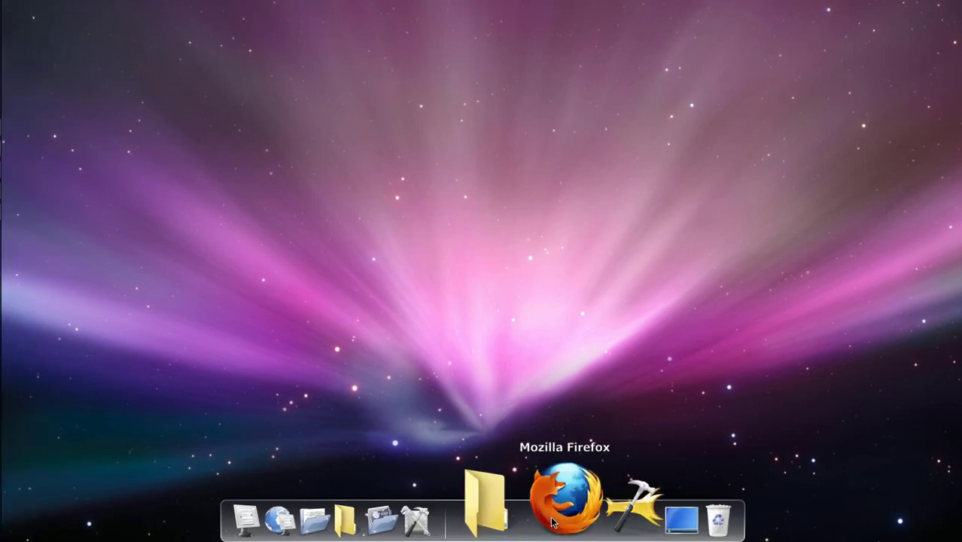
{"action": "left_click", "coordinate": [552, 522]}
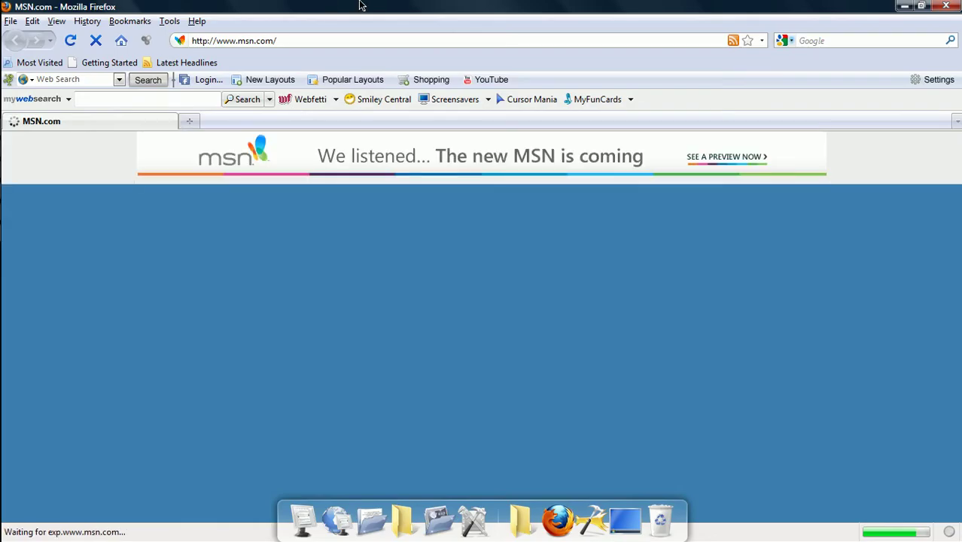
{"action": "left_click", "coordinate": [945, 6]}
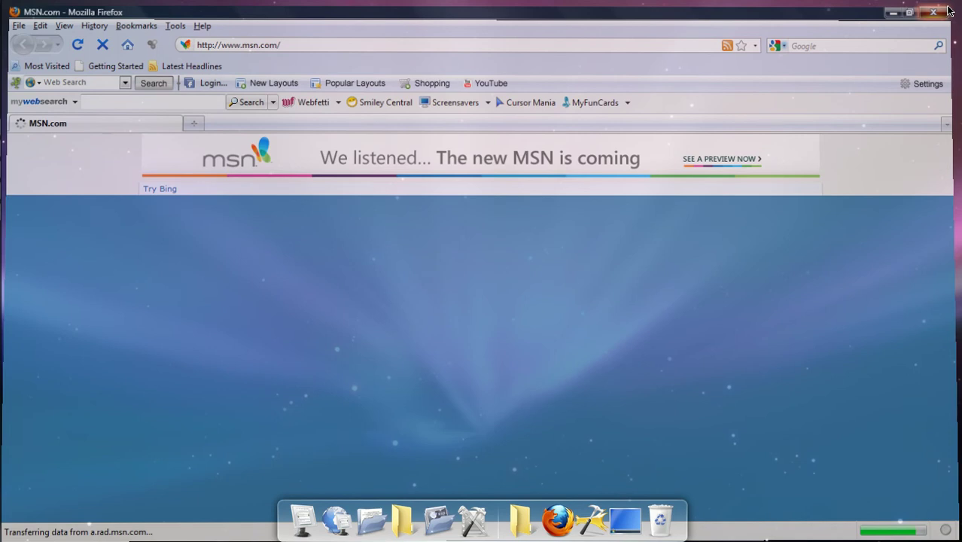